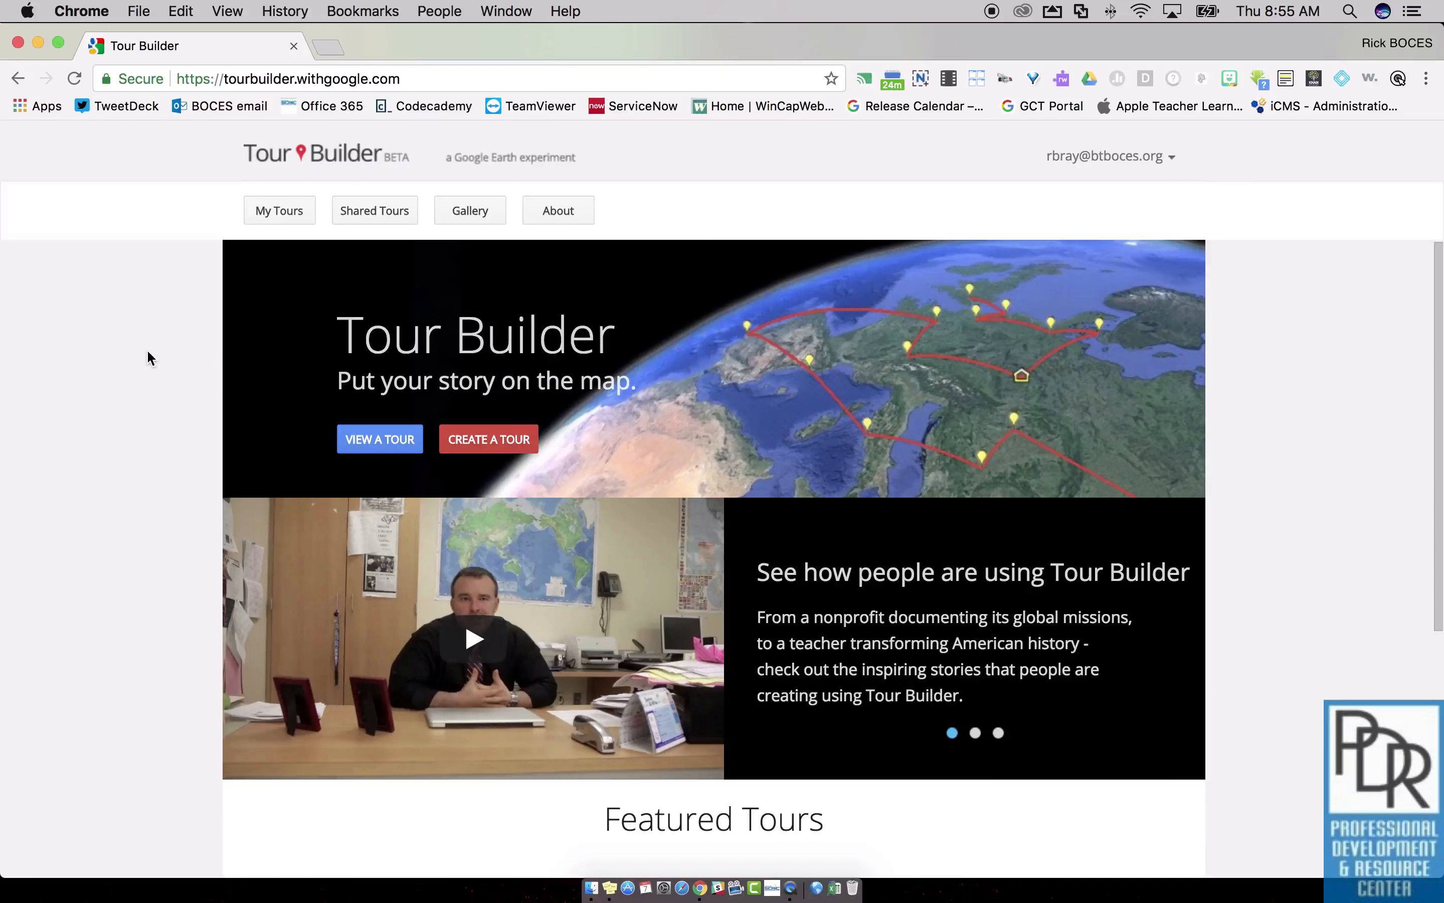
Search Google for "tour builder" in a new browser tab, and close that tab again.
left_click(329, 47)
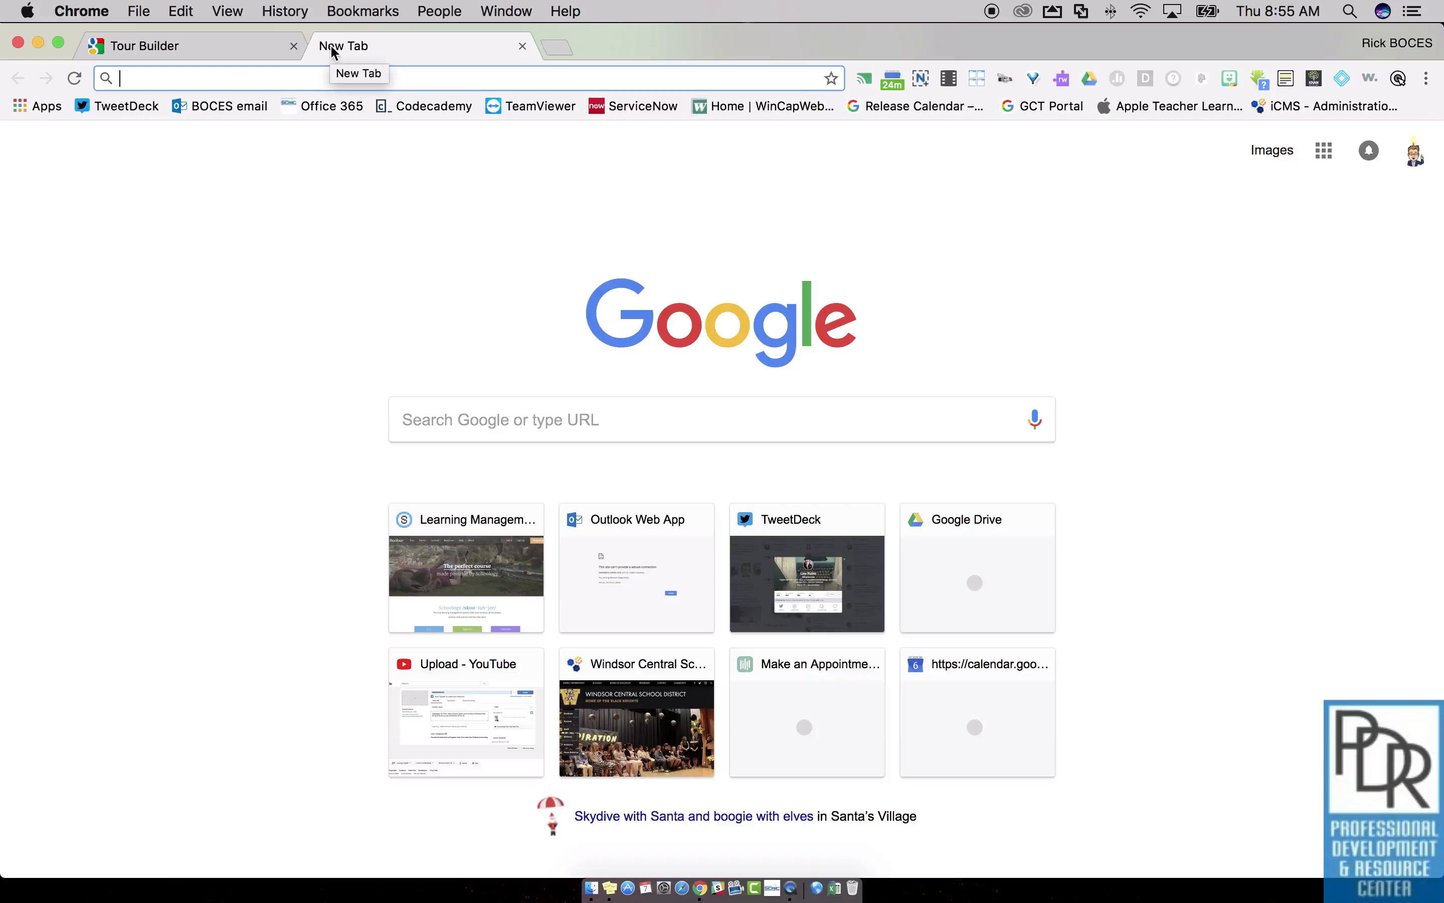
type("tour builder")
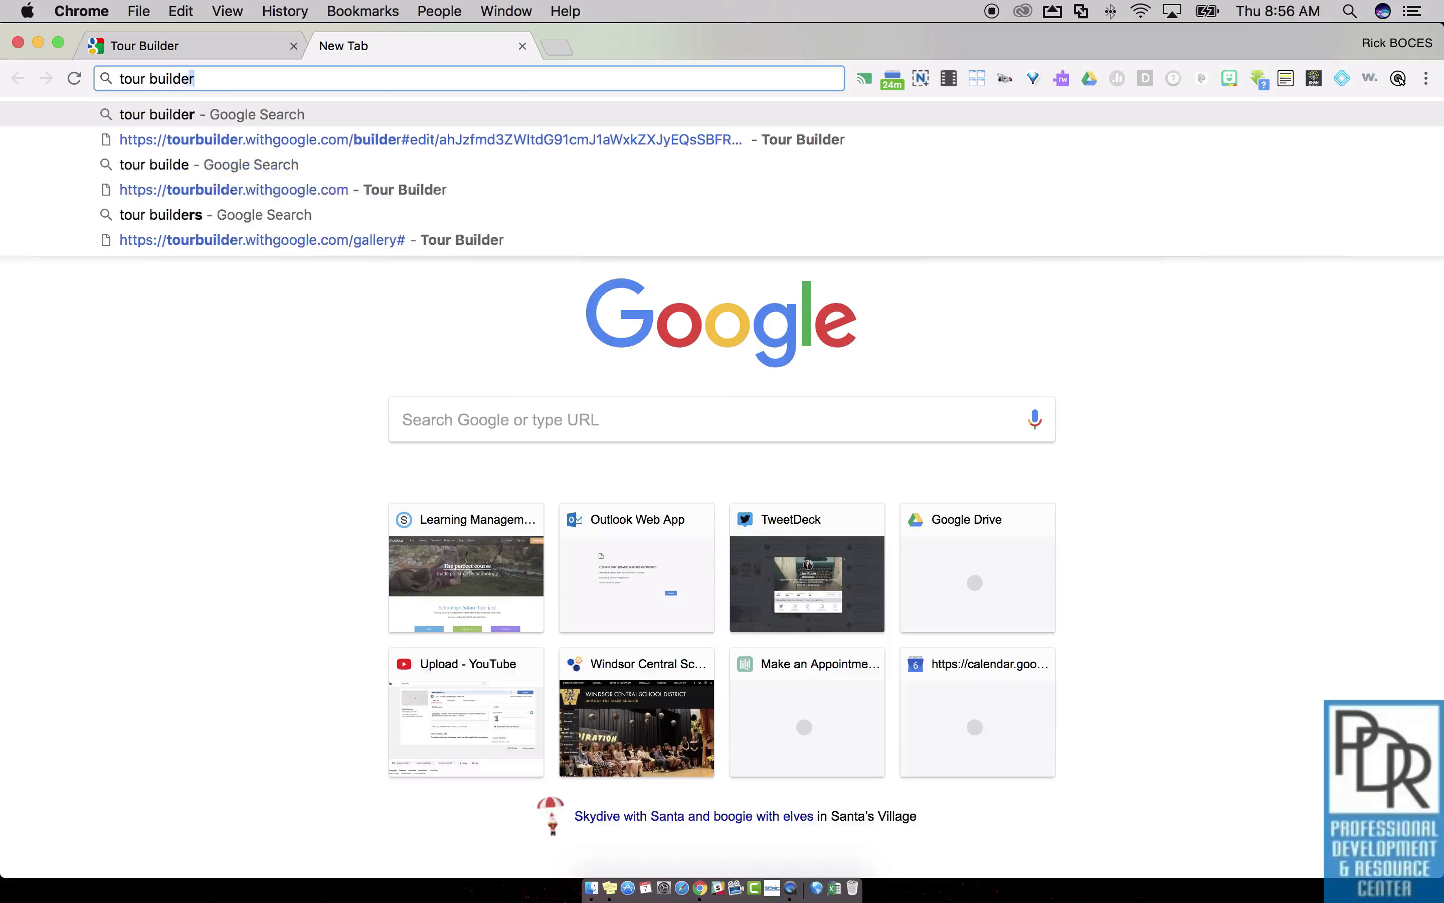
key("Return")
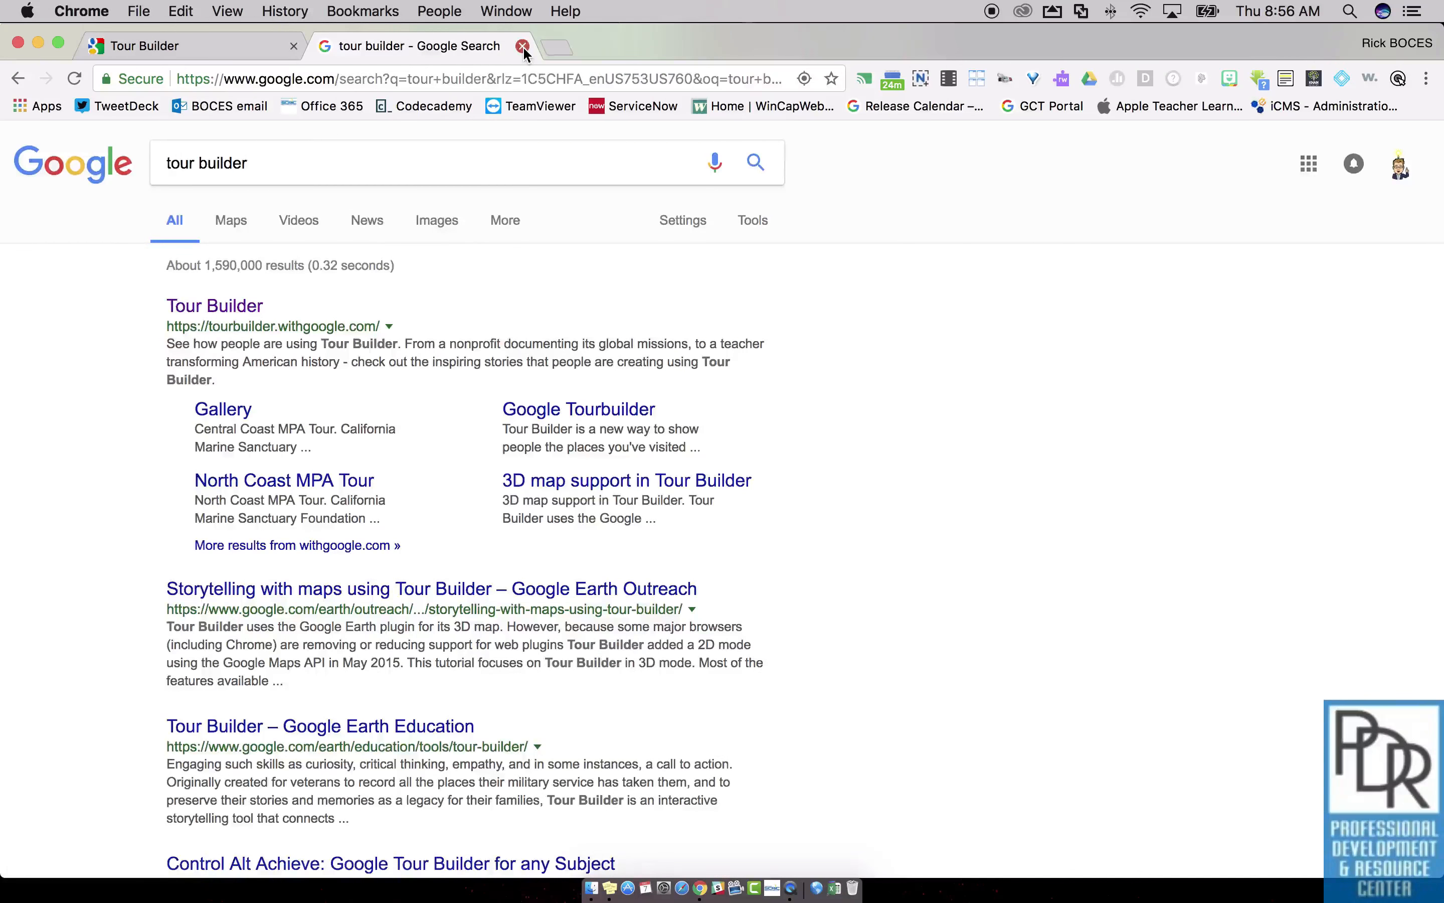
left_click(522, 46)
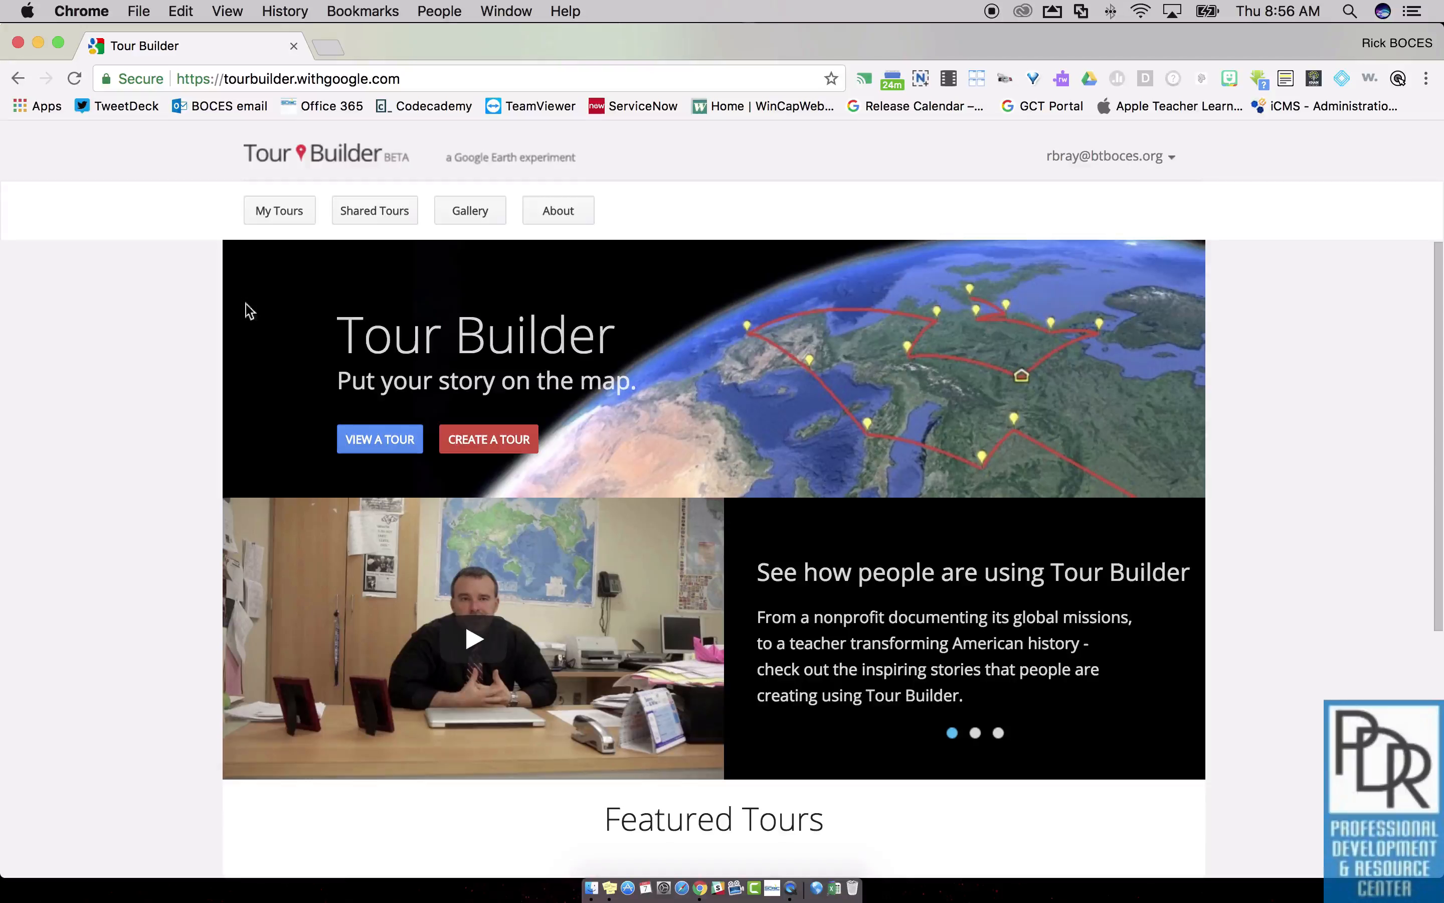
View the gallery of published tours and return to the Tour Builder home page.
left_click(484, 209)
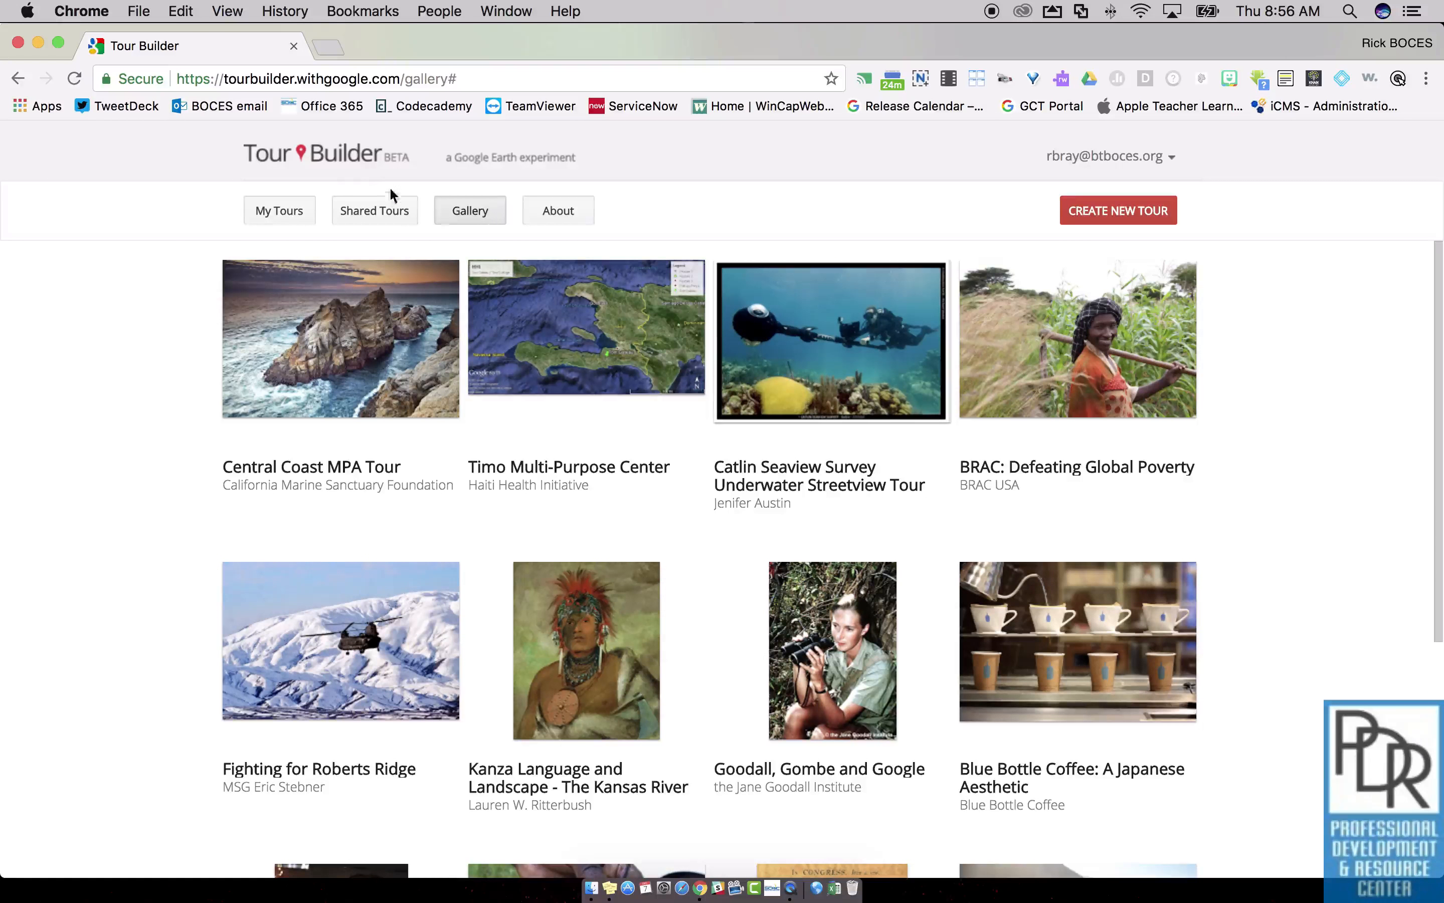
left_click(346, 161)
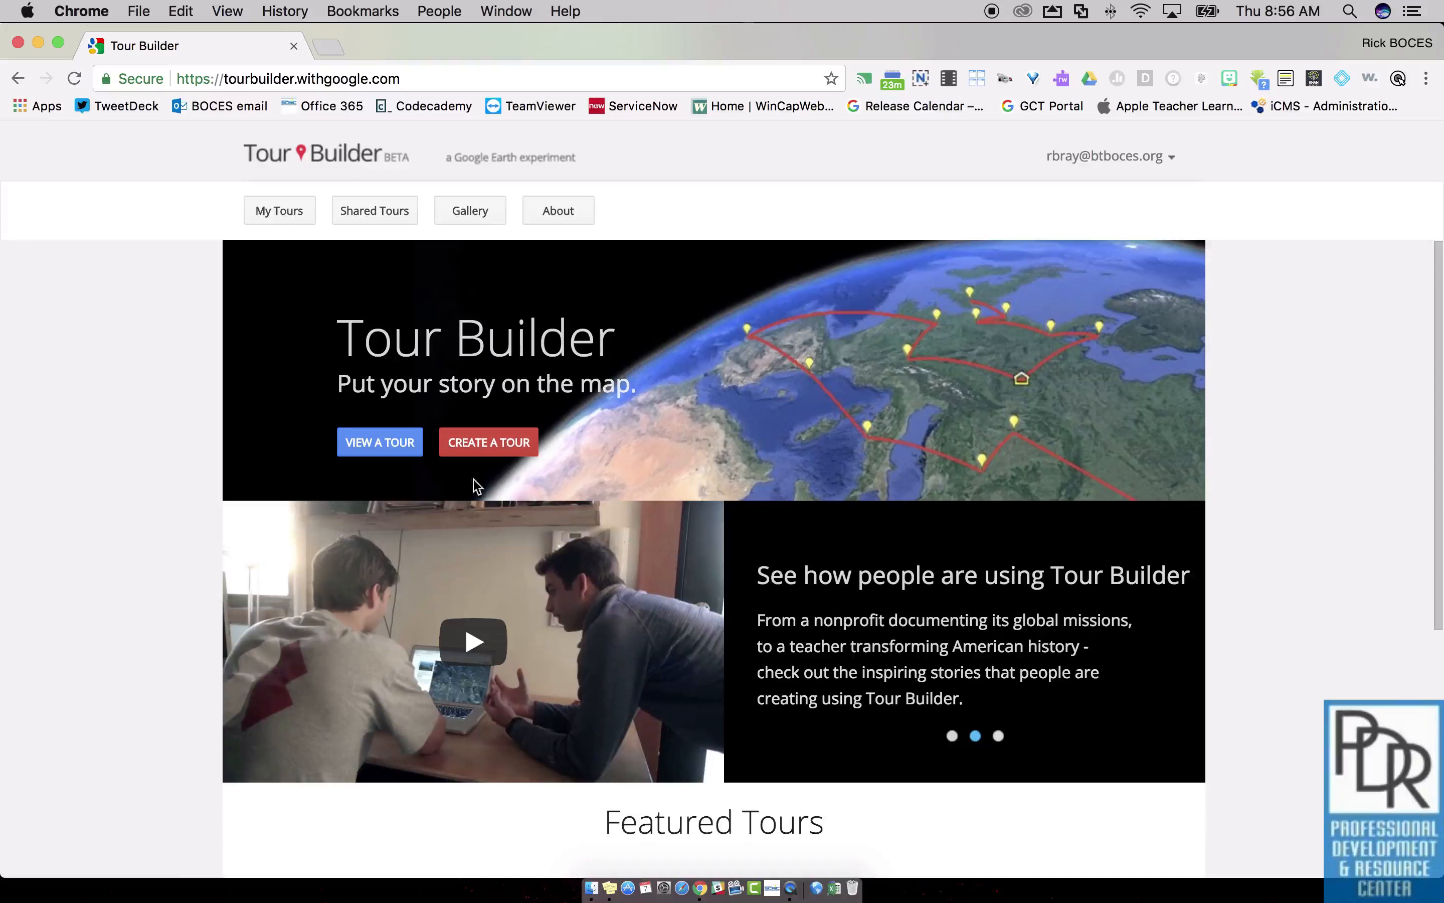
Create a new tour named "Sample" with the author's first name as the author.
left_click(489, 443)
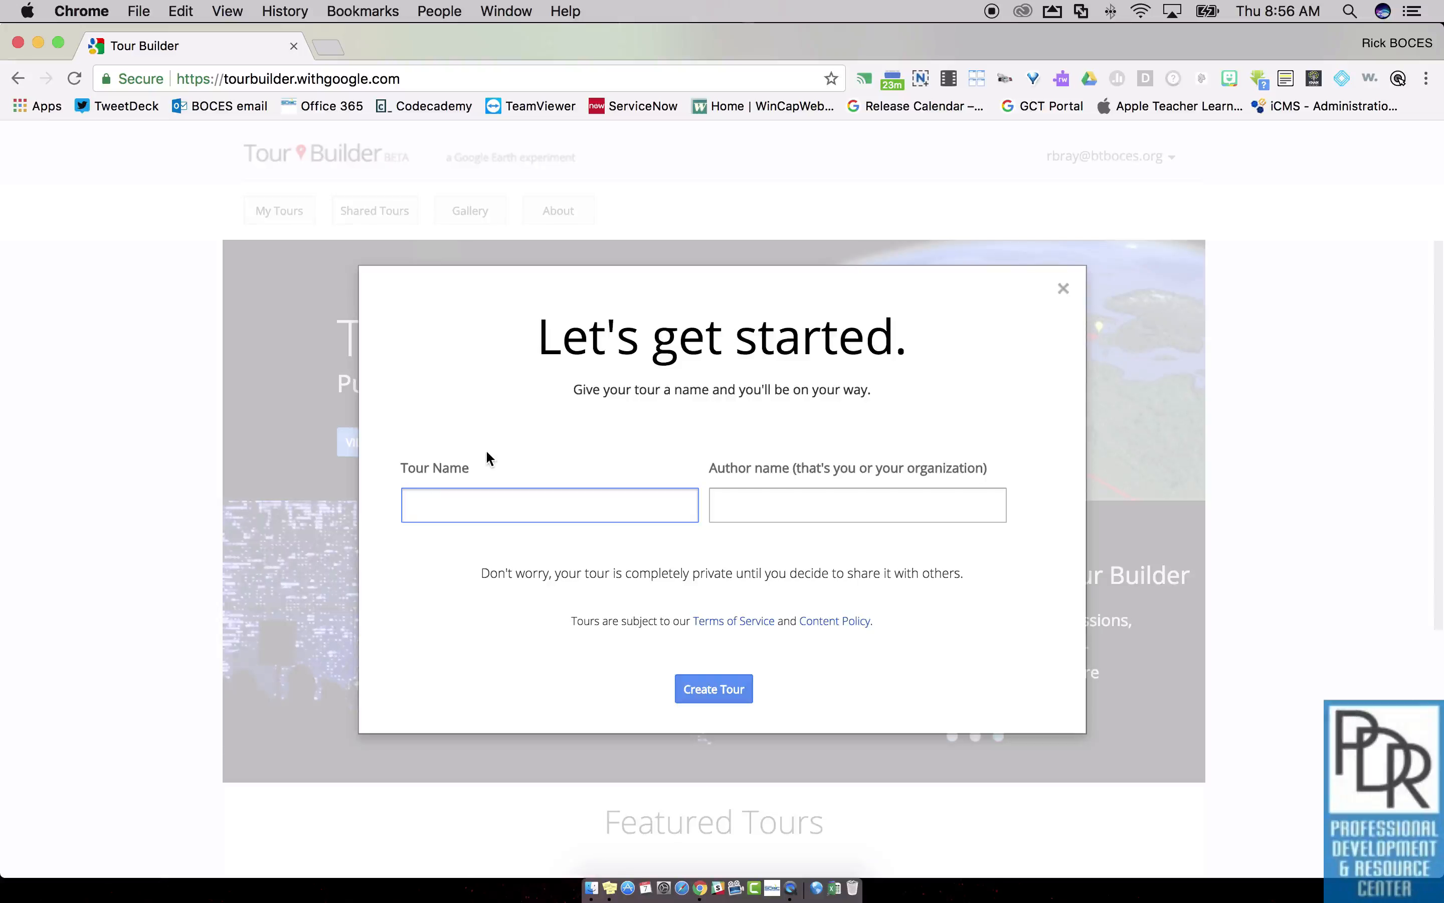
type("SAmpl")
key("BackSpace")
key("BackSpace")
key("BackSpace")
key("BackSpace")
type("ample")
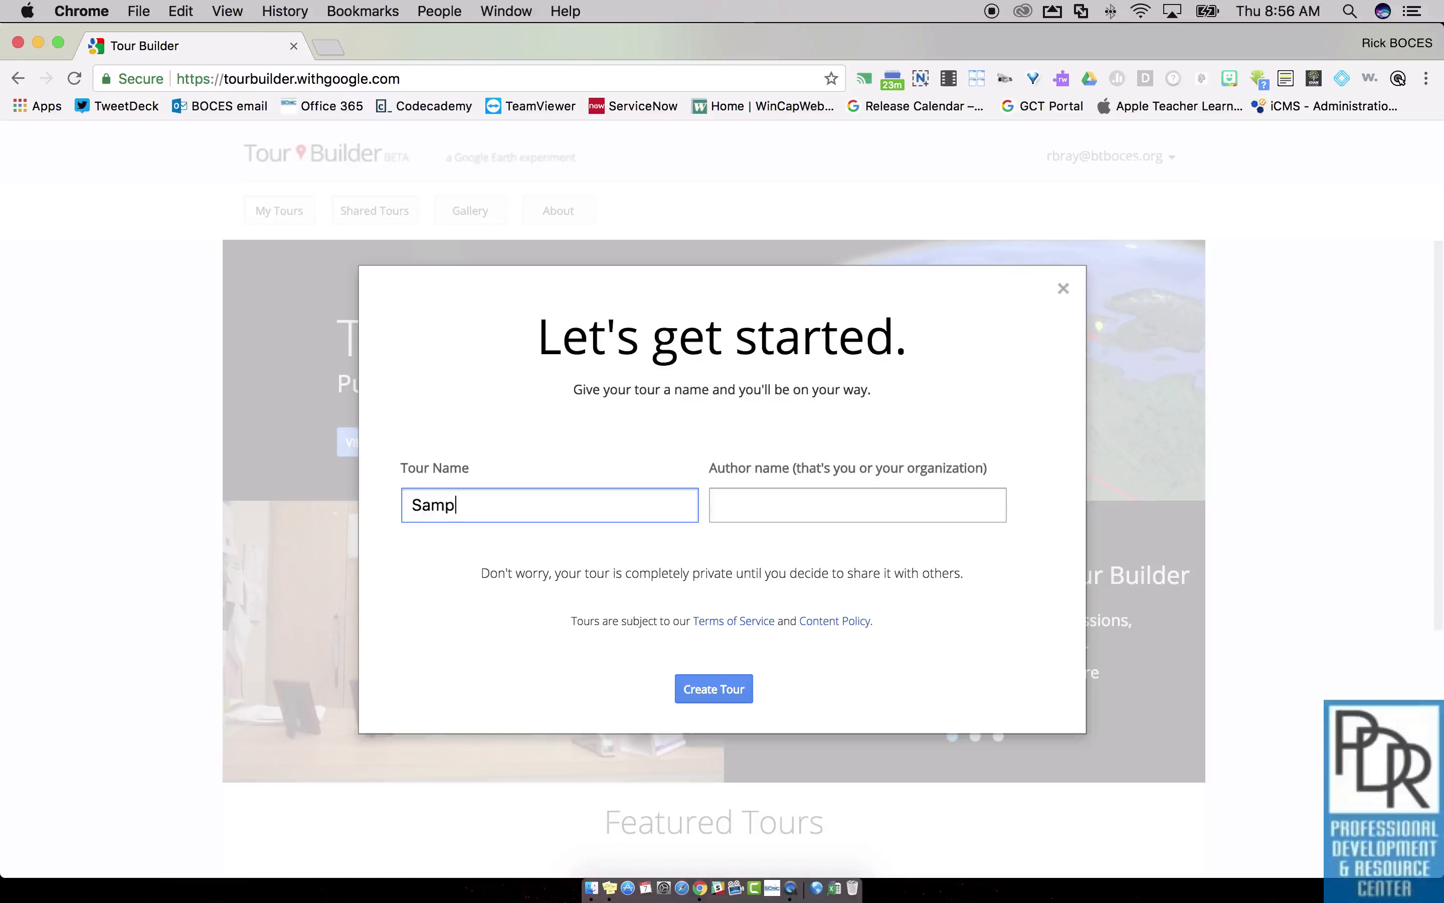
key("Tab")
type("Rick")
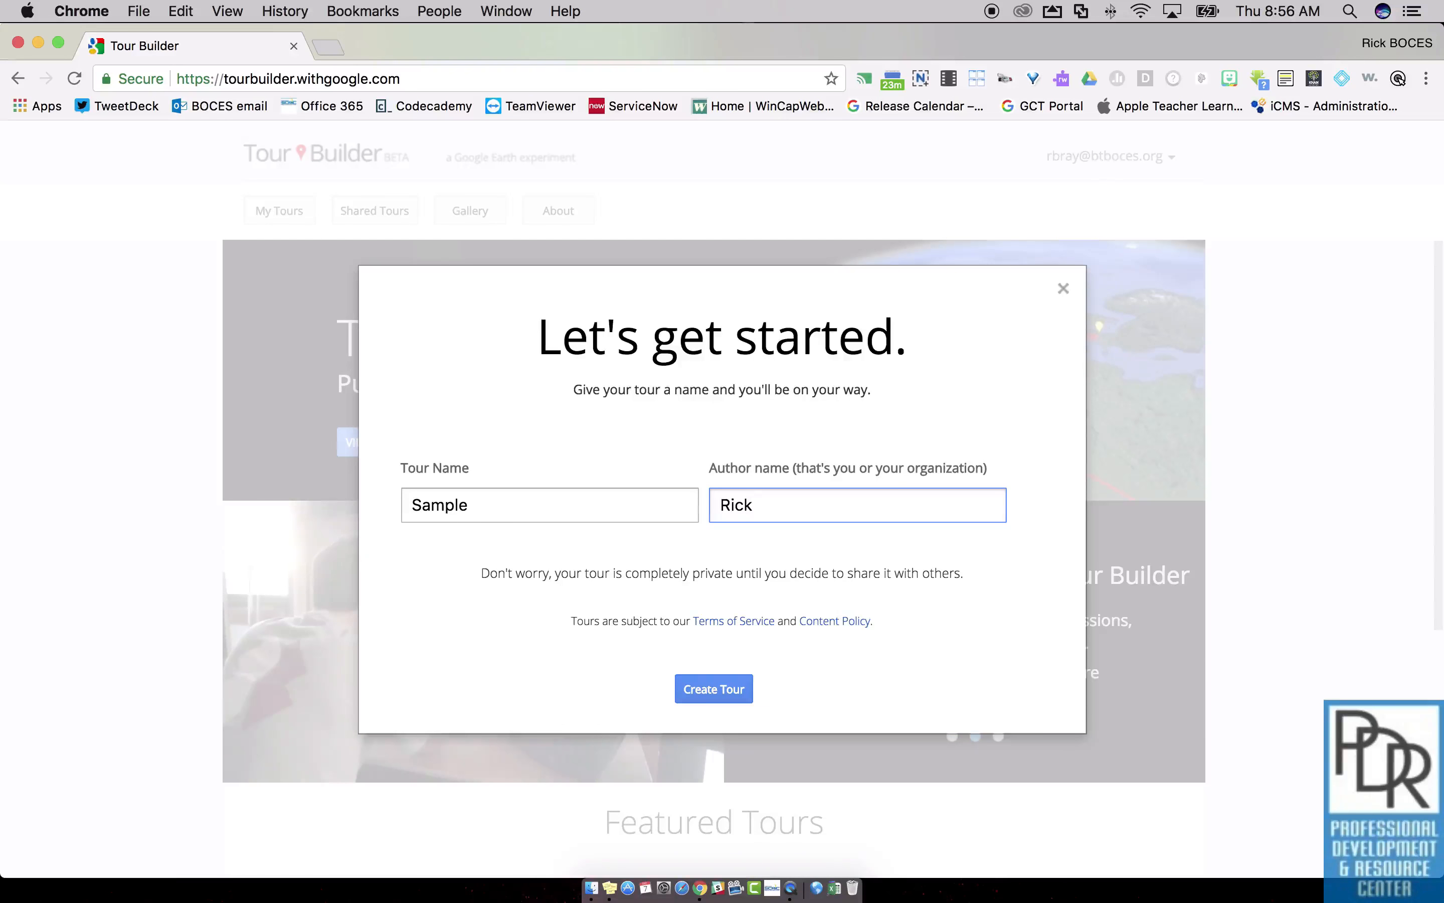
left_click(700, 692)
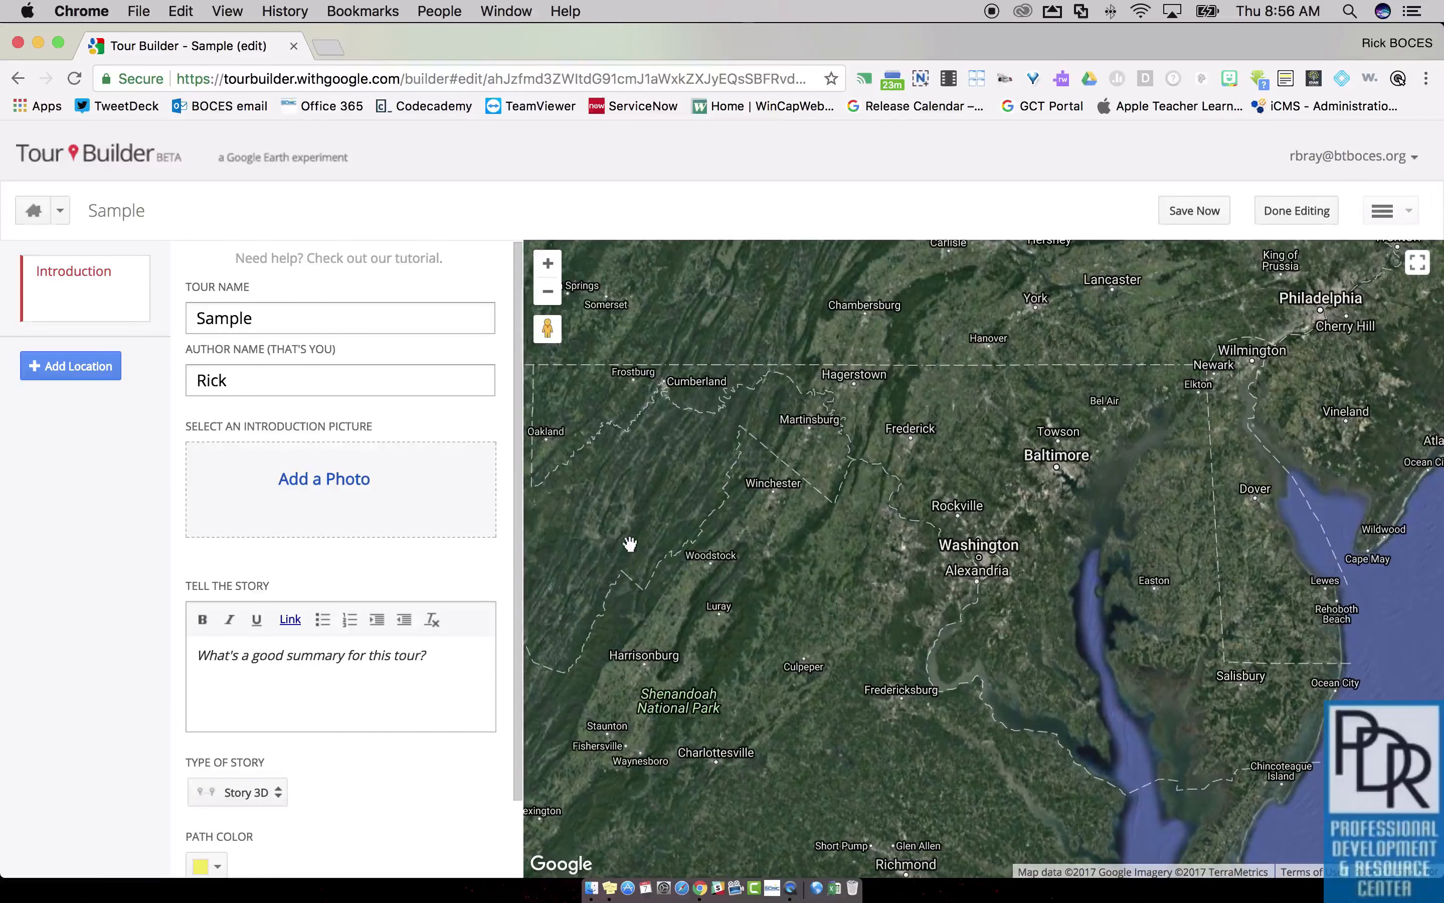
Examine the introduction's photo sources, story text area, path color choices and story type options.
left_click(280, 481)
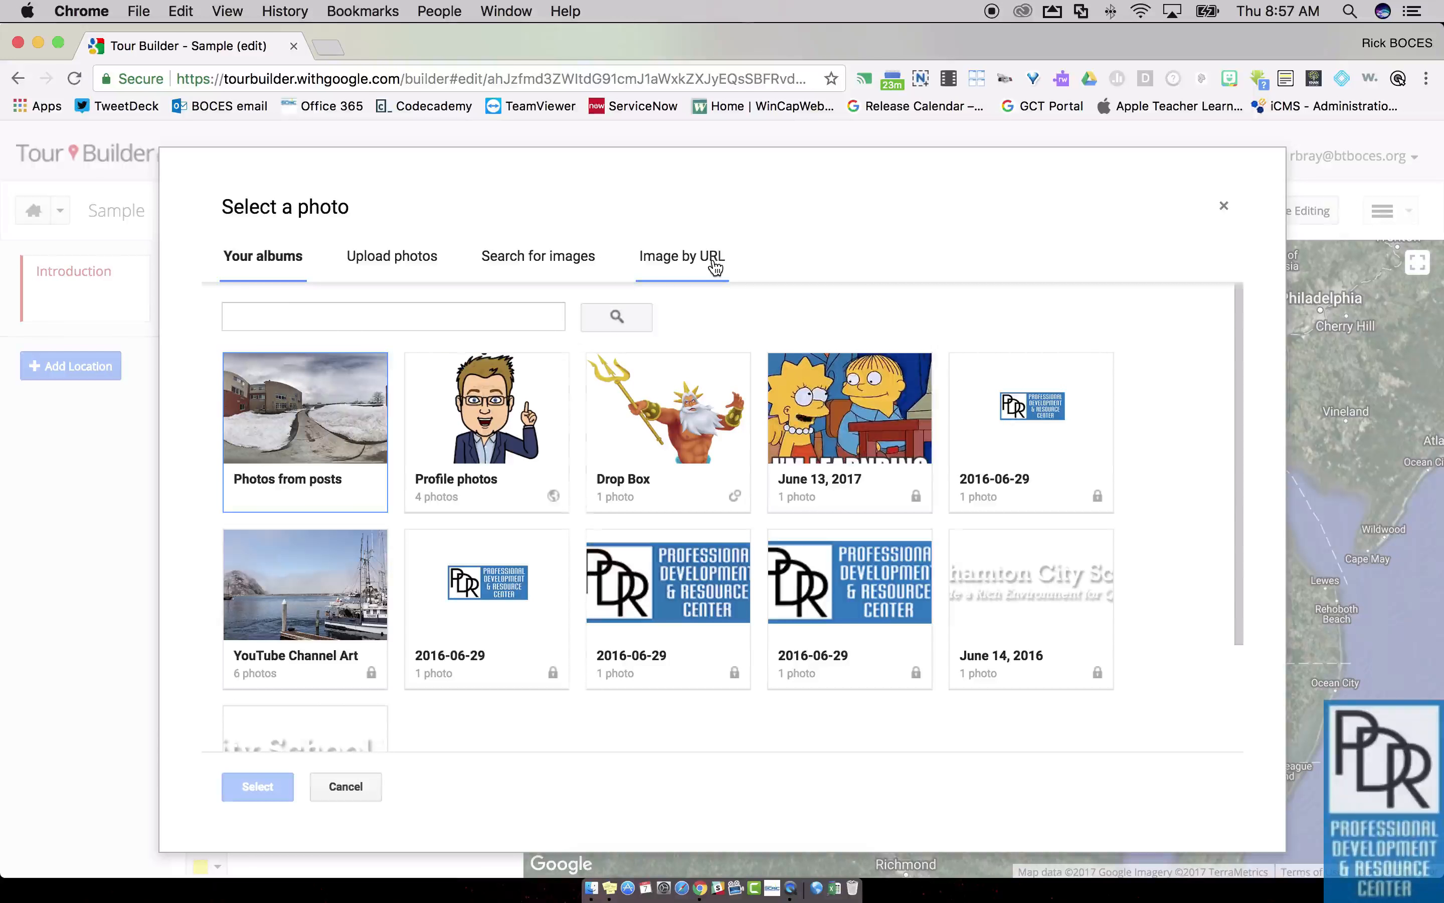
left_click(353, 792)
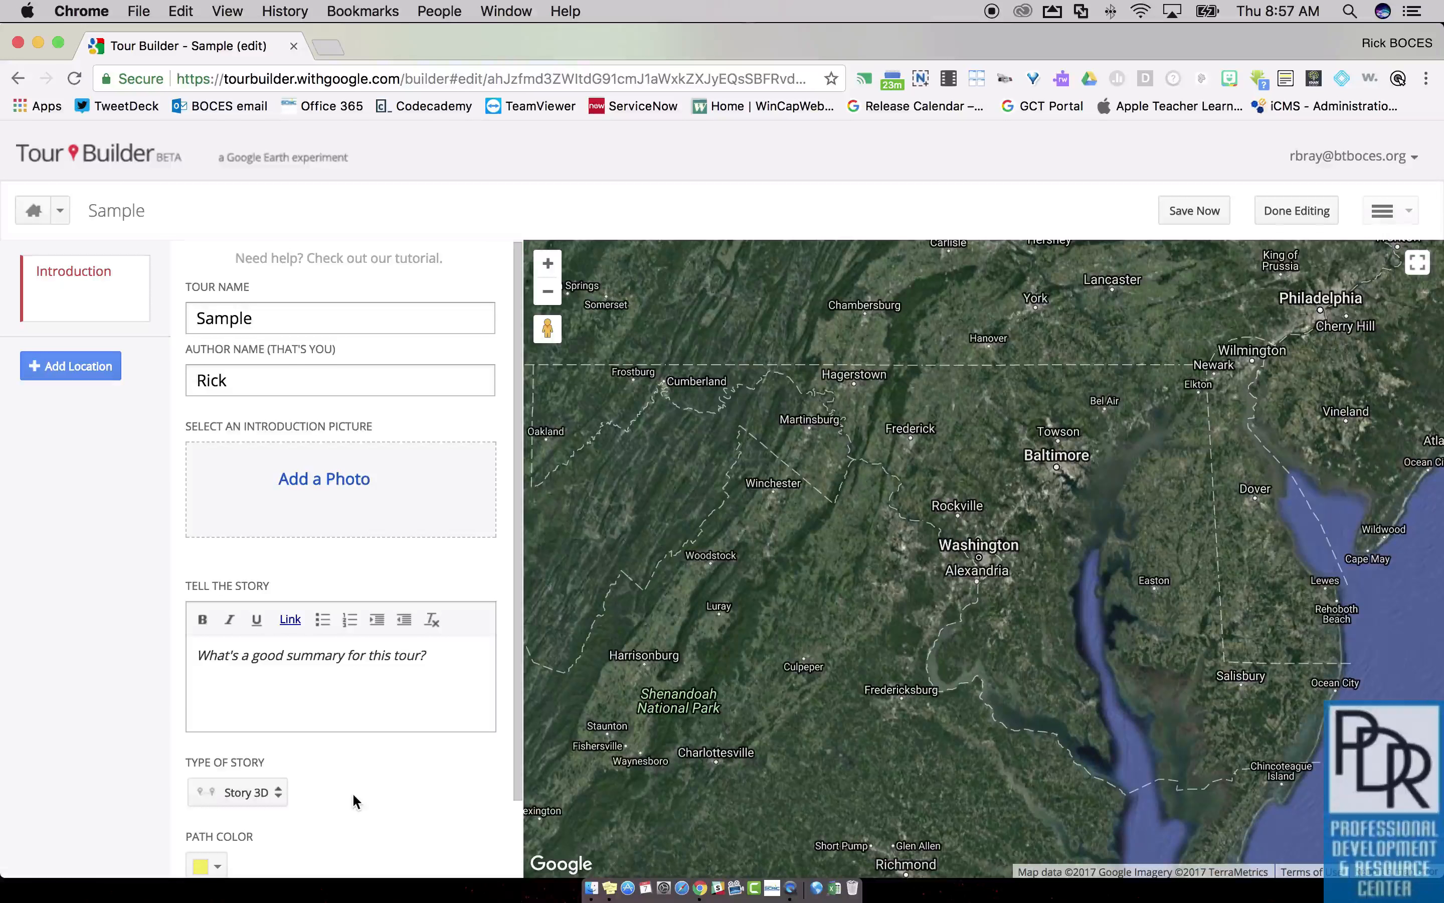
left_click(260, 676)
scroll(455, 770, "down", 3)
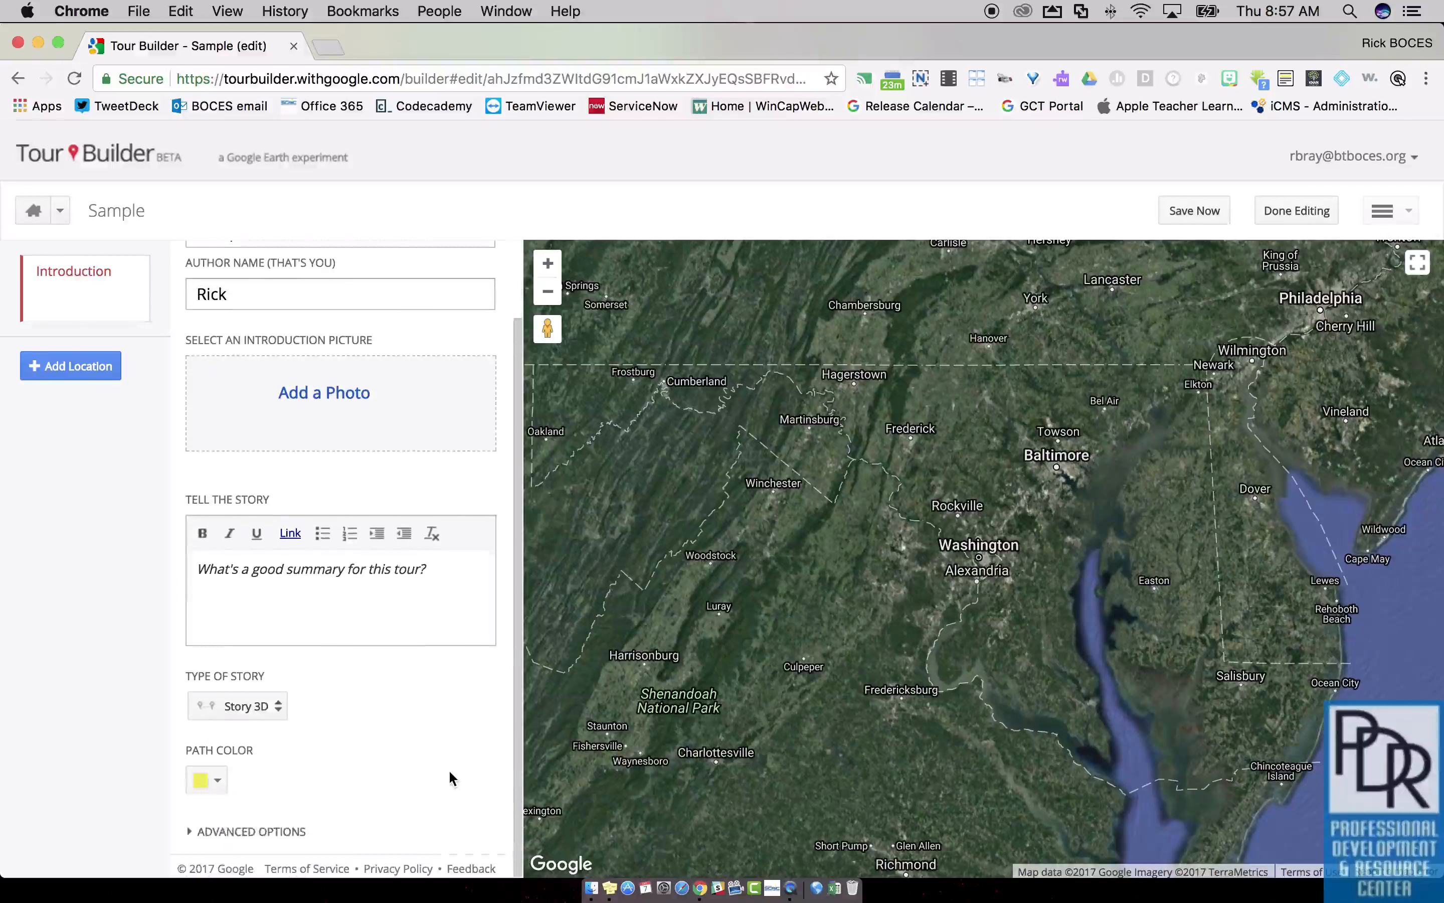
left_click(220, 777)
left_click(280, 779)
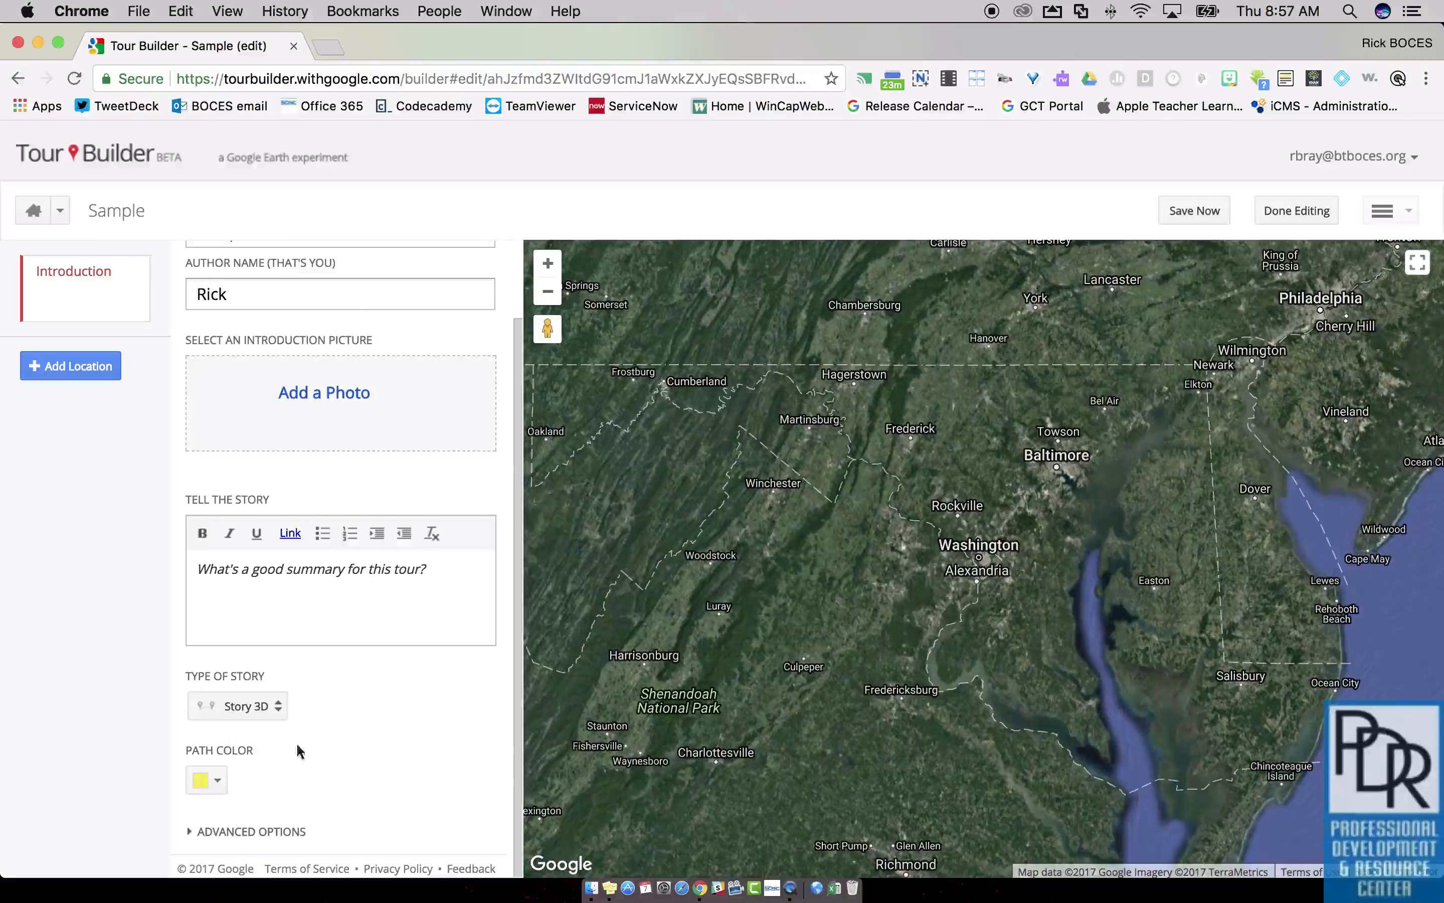
left_click(234, 709)
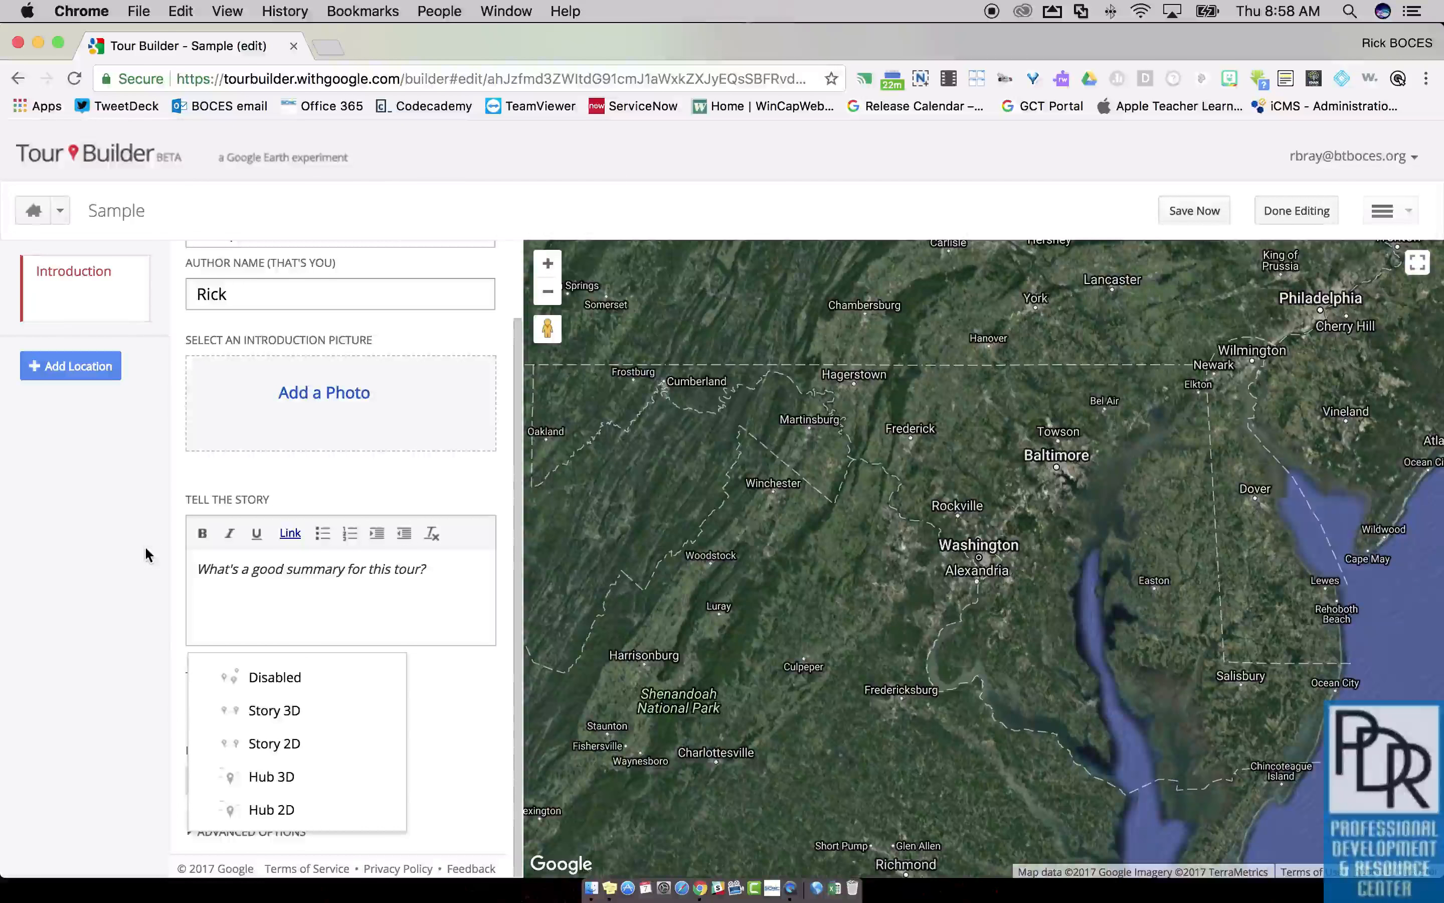
Add a location to the tour with a placemark dropped between Luray and Culpeper, and center the map on it.
left_click(89, 366)
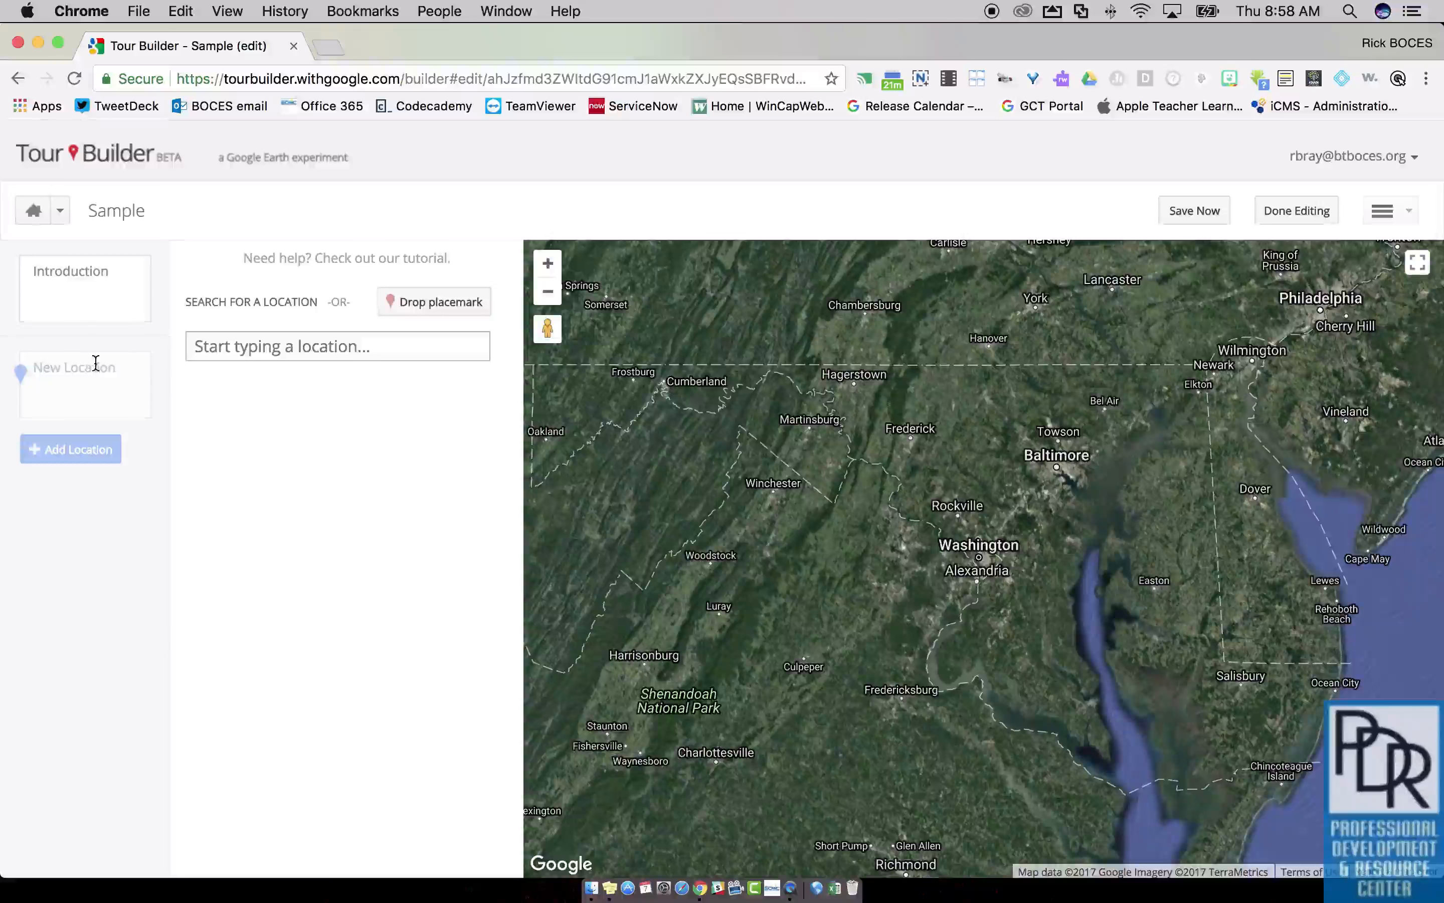
left_click(443, 306)
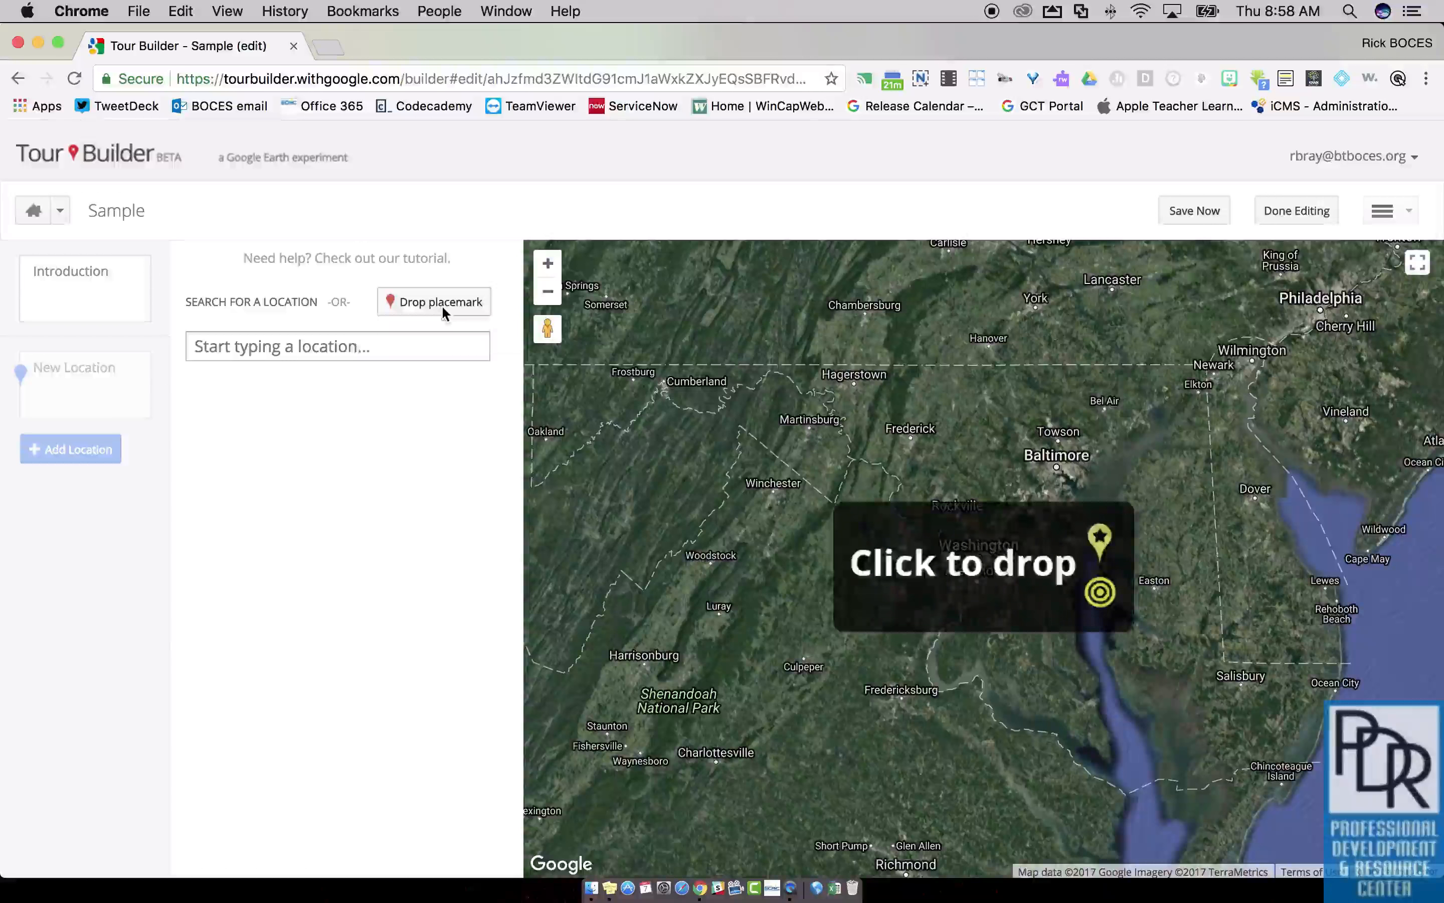
left_click(764, 464)
left_click_drag(772, 445, 776, 593)
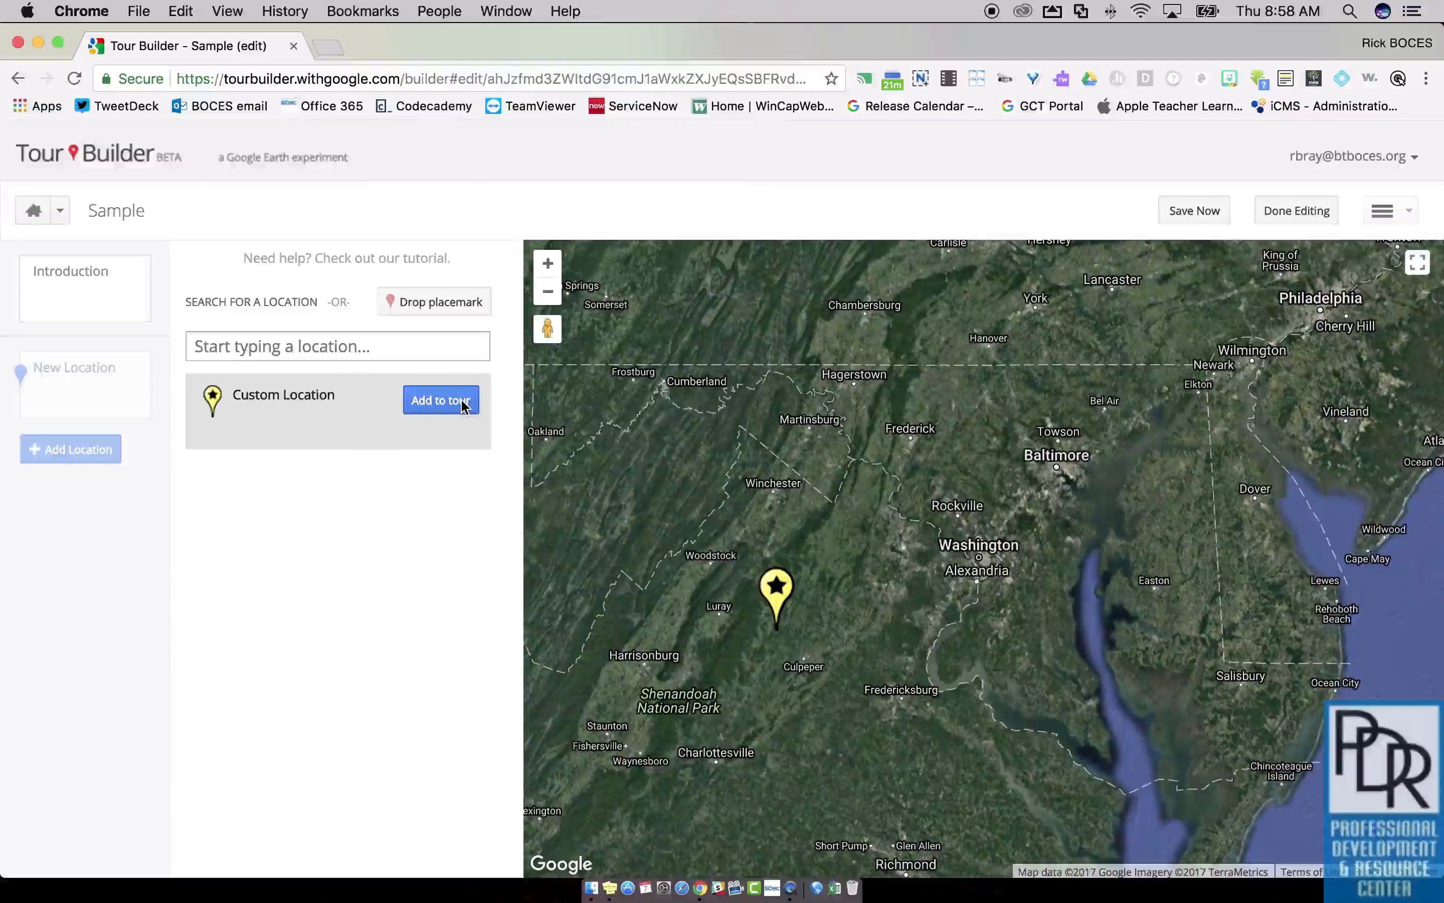
left_click(440, 400)
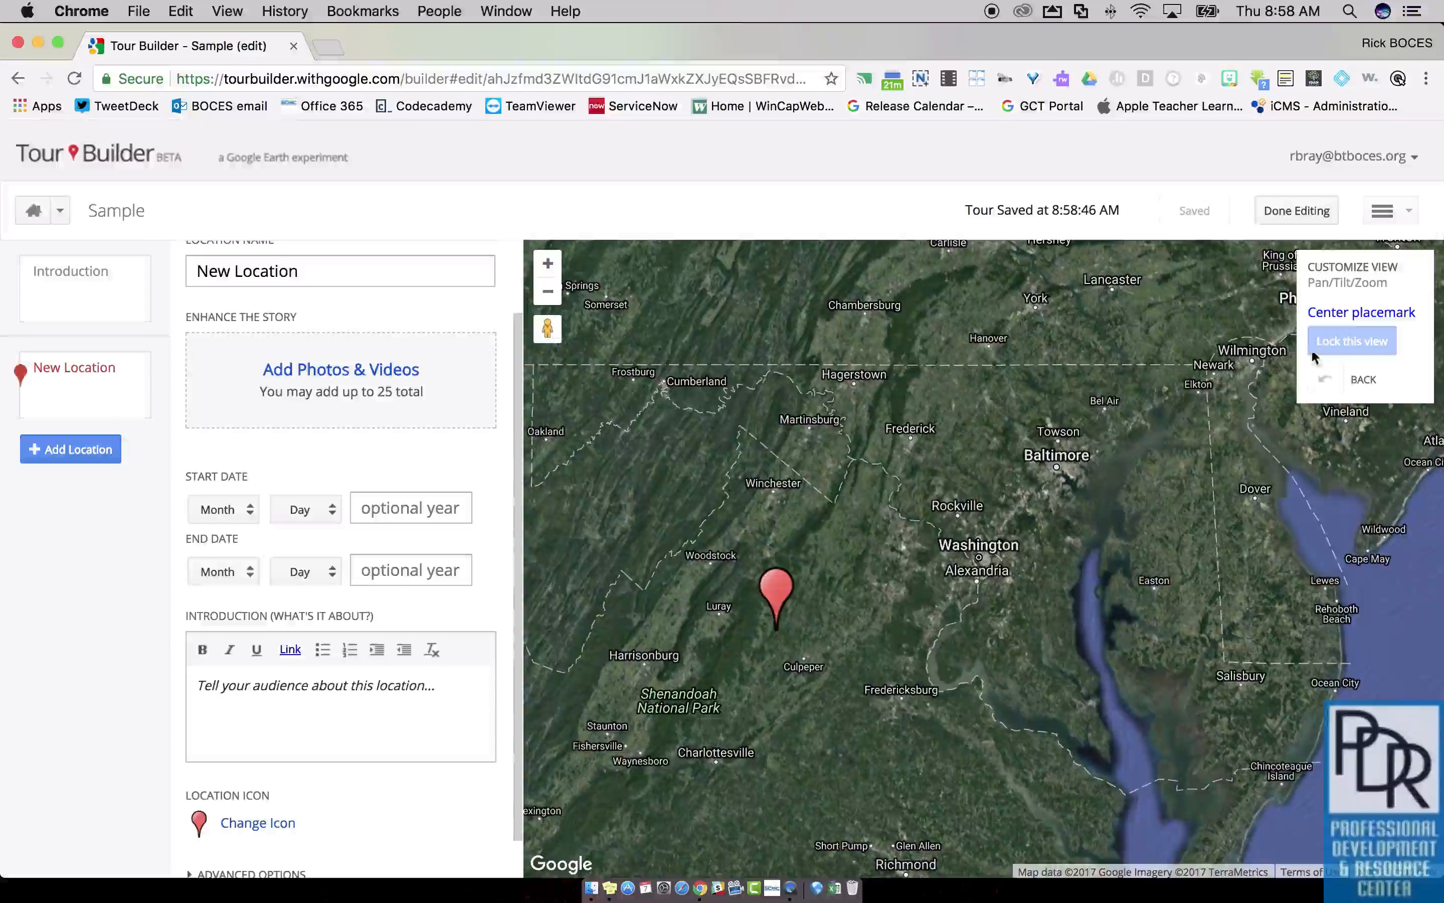
left_click(1362, 320)
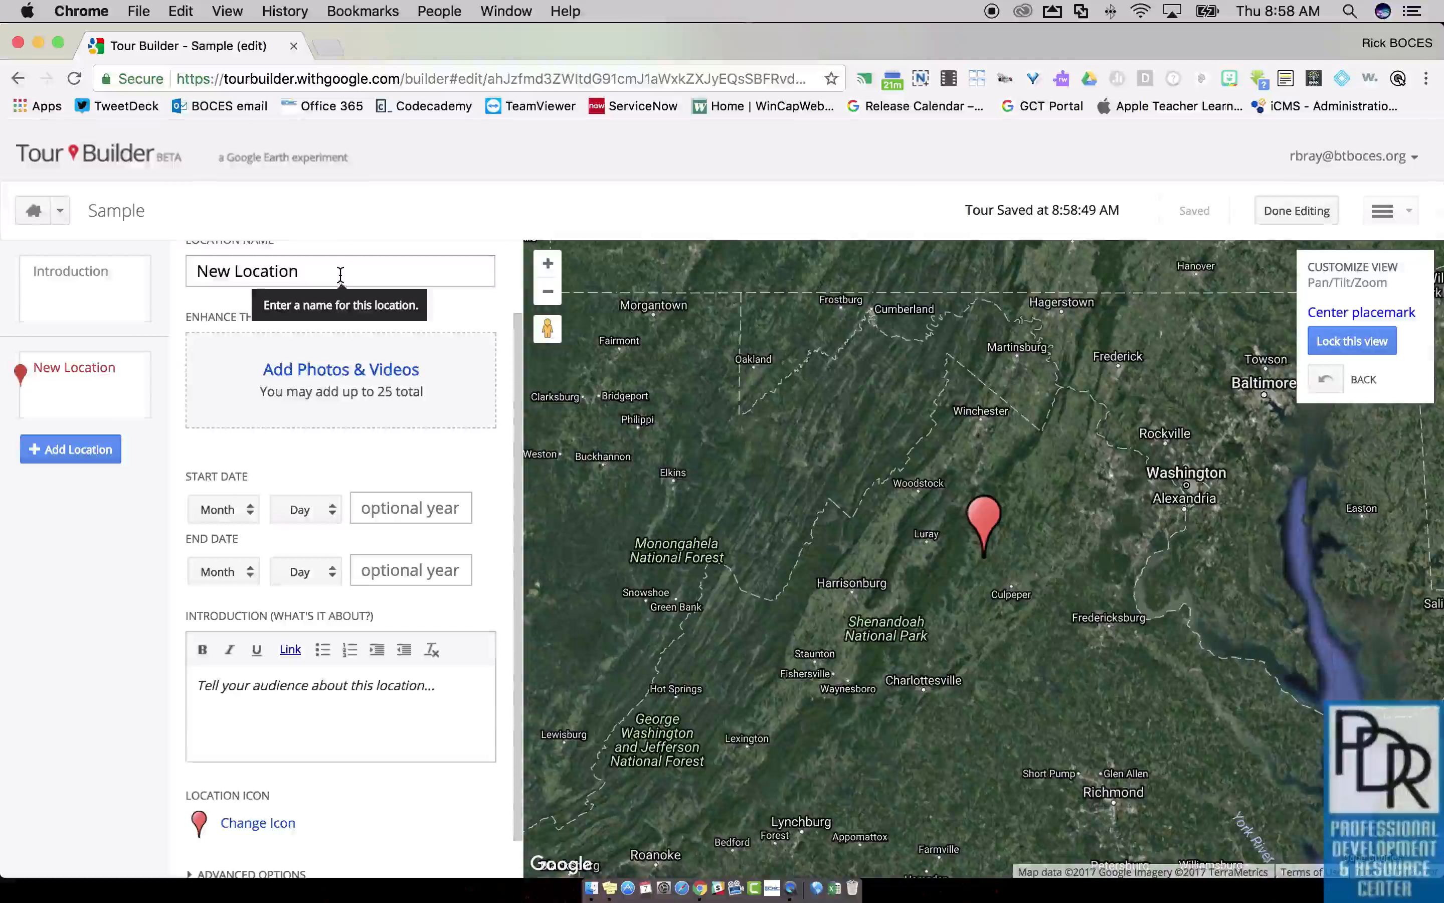
Examine the photo and video sources and the remaining detail fields available for the new location.
left_click(234, 386)
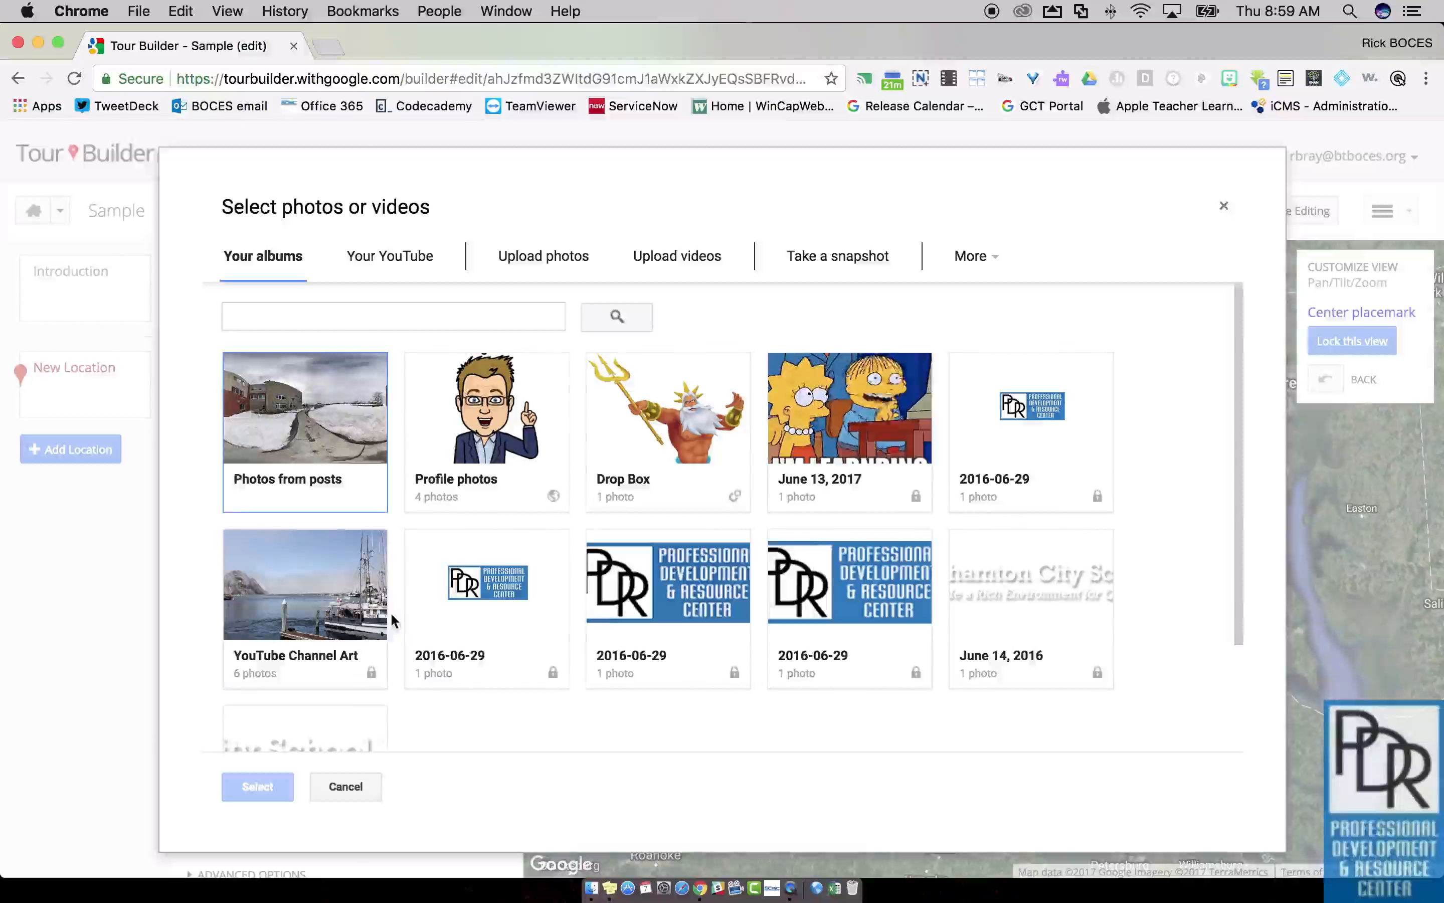
left_click(340, 786)
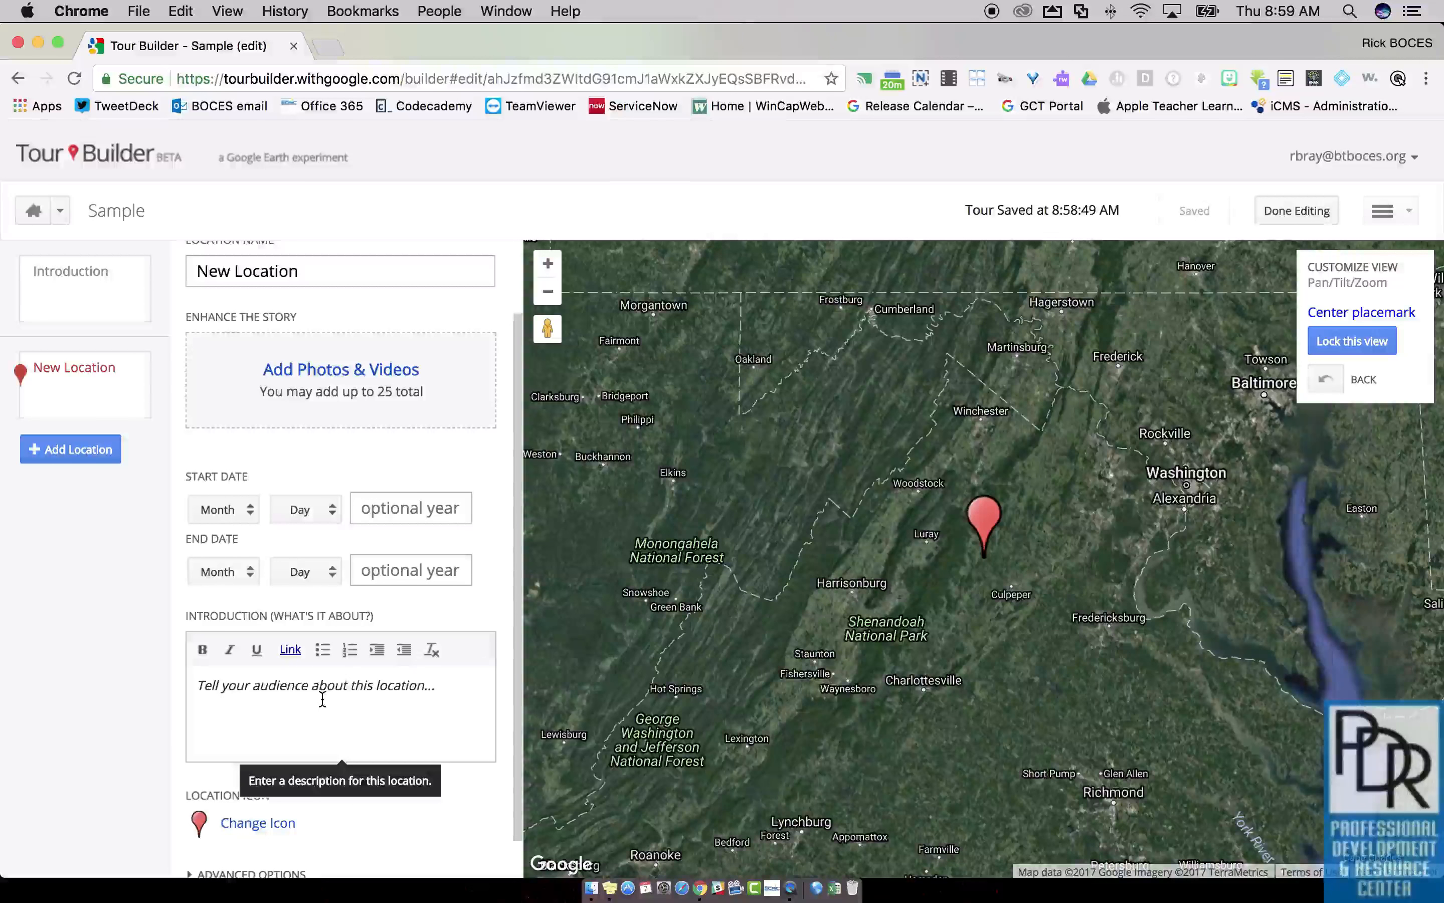
scroll(322, 699, "down", 2)
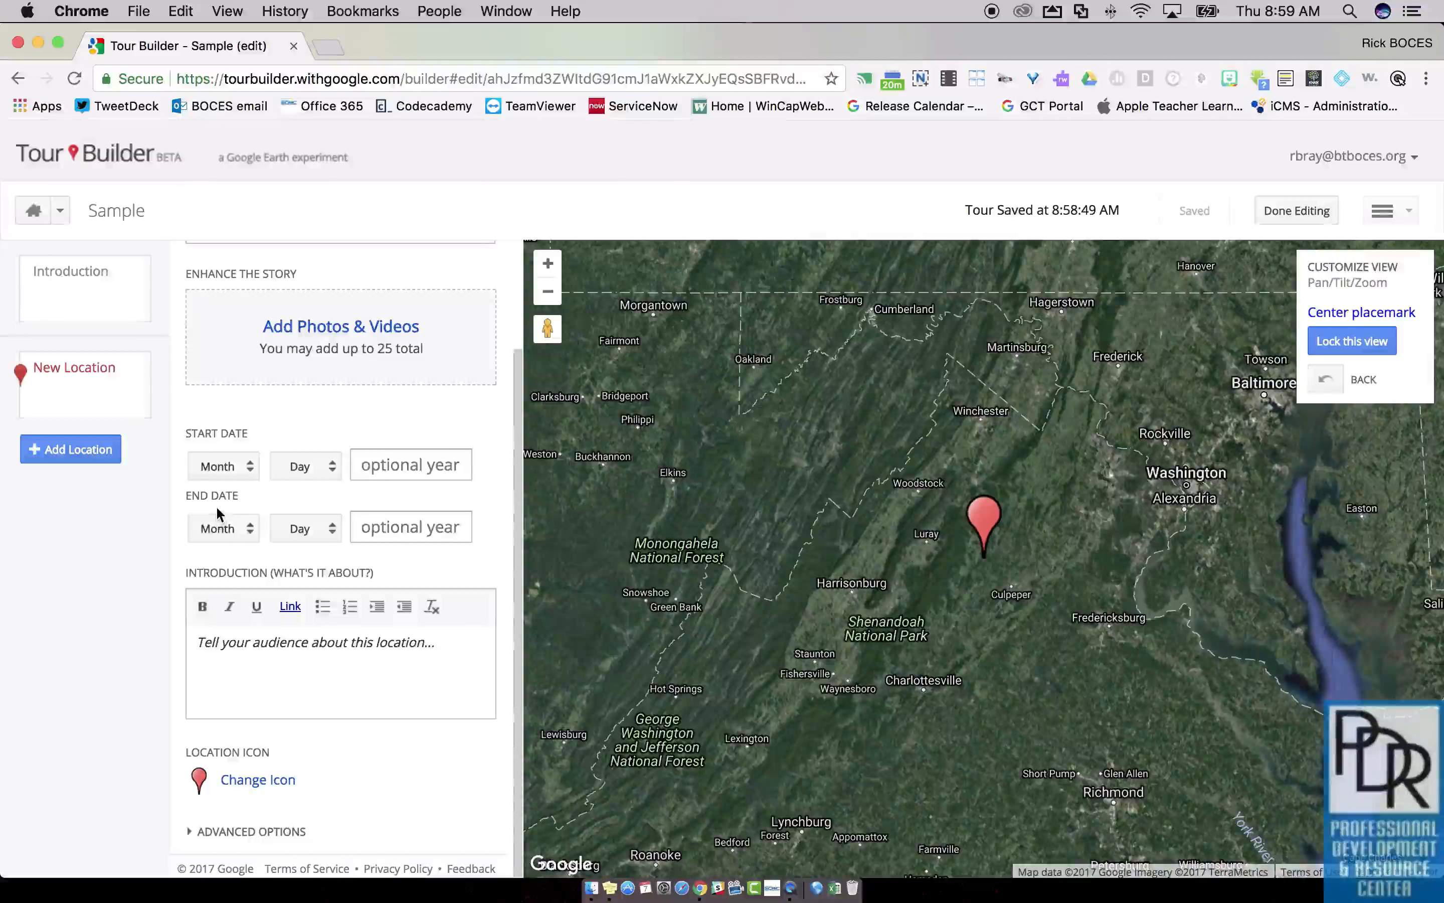
Add a second location in Binghamton, NY, using a custom placemark by the Susquehanna River just southwest of the searched marker, and finish editing the tour.
left_click(93, 454)
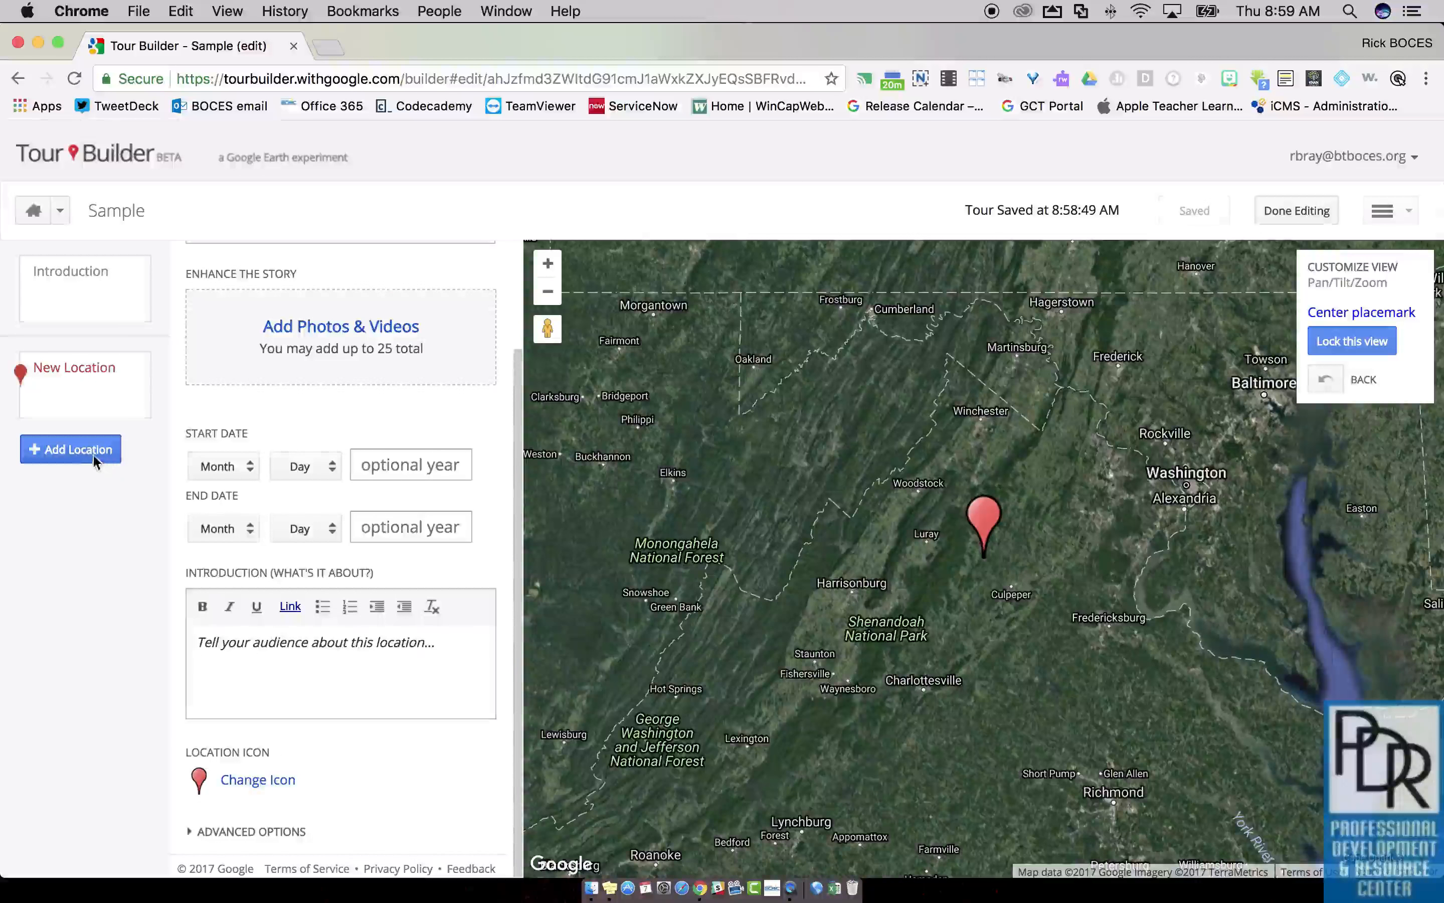
left_click(229, 346)
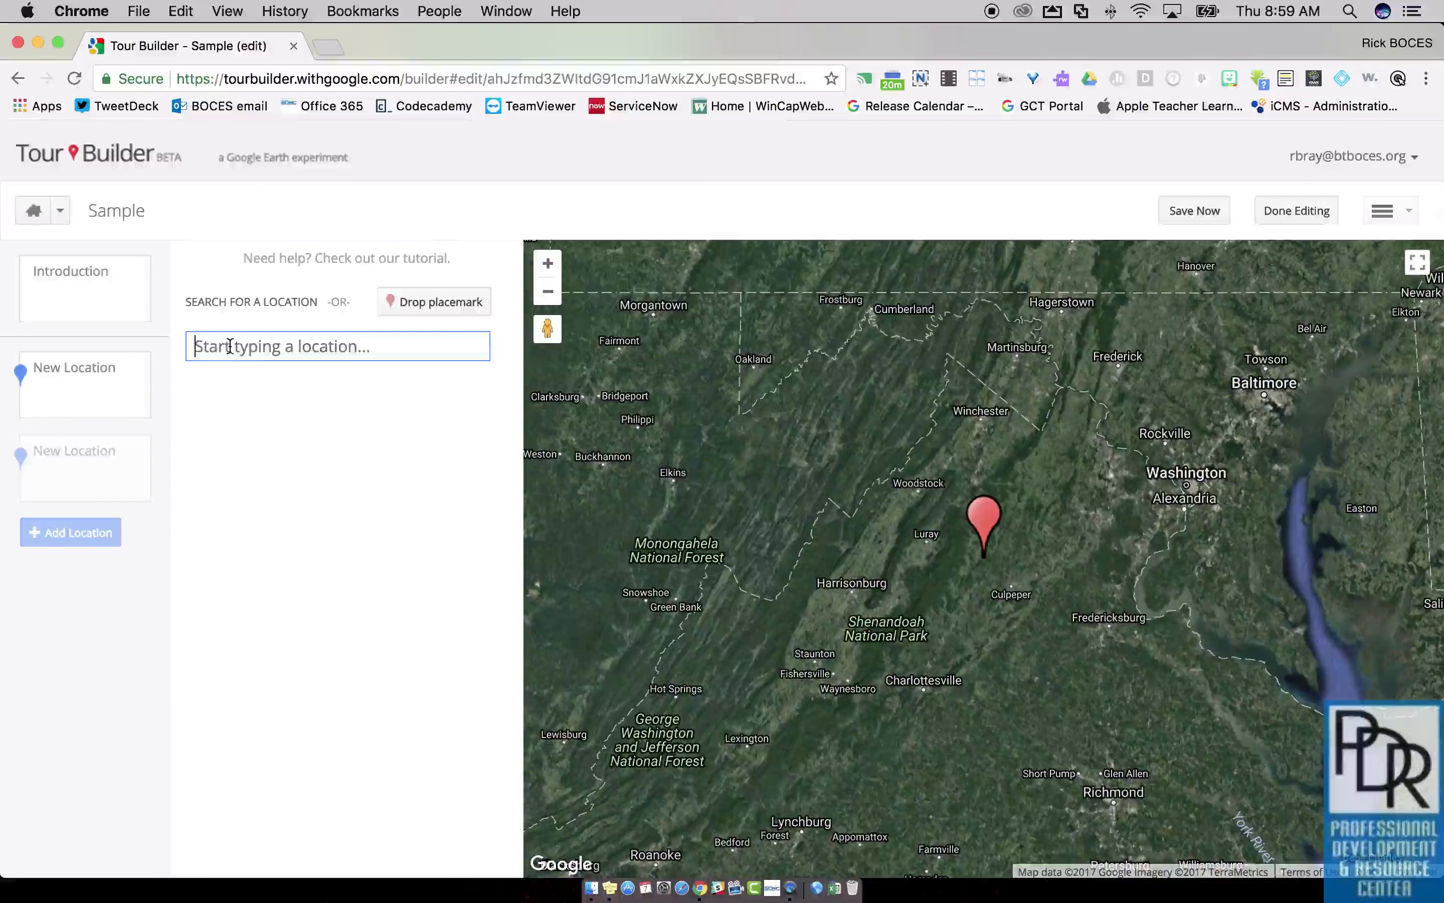
type("Binghamton, Ny")
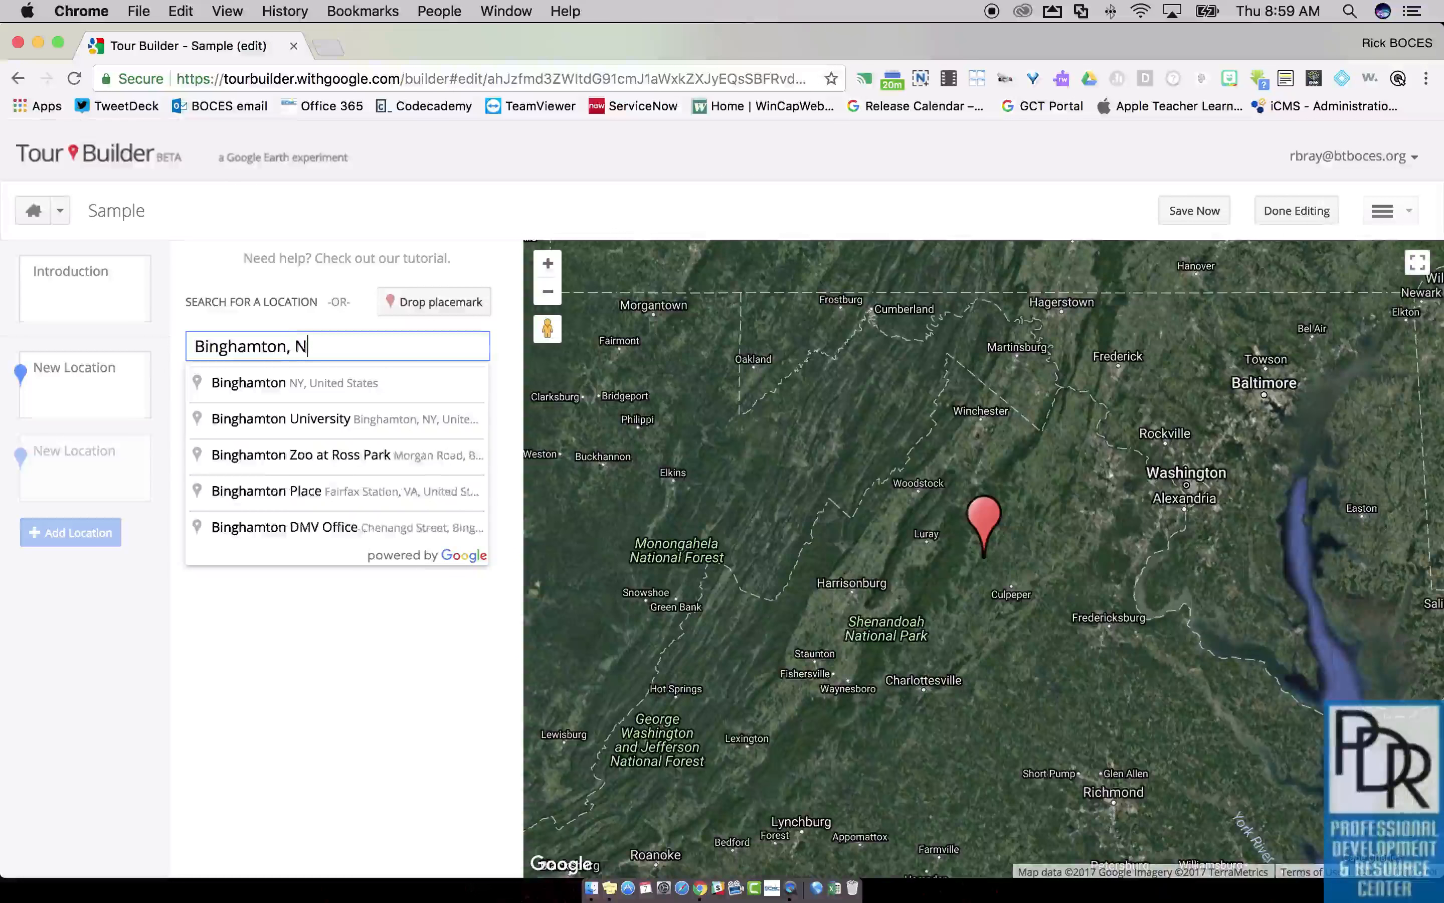
left_click(225, 383)
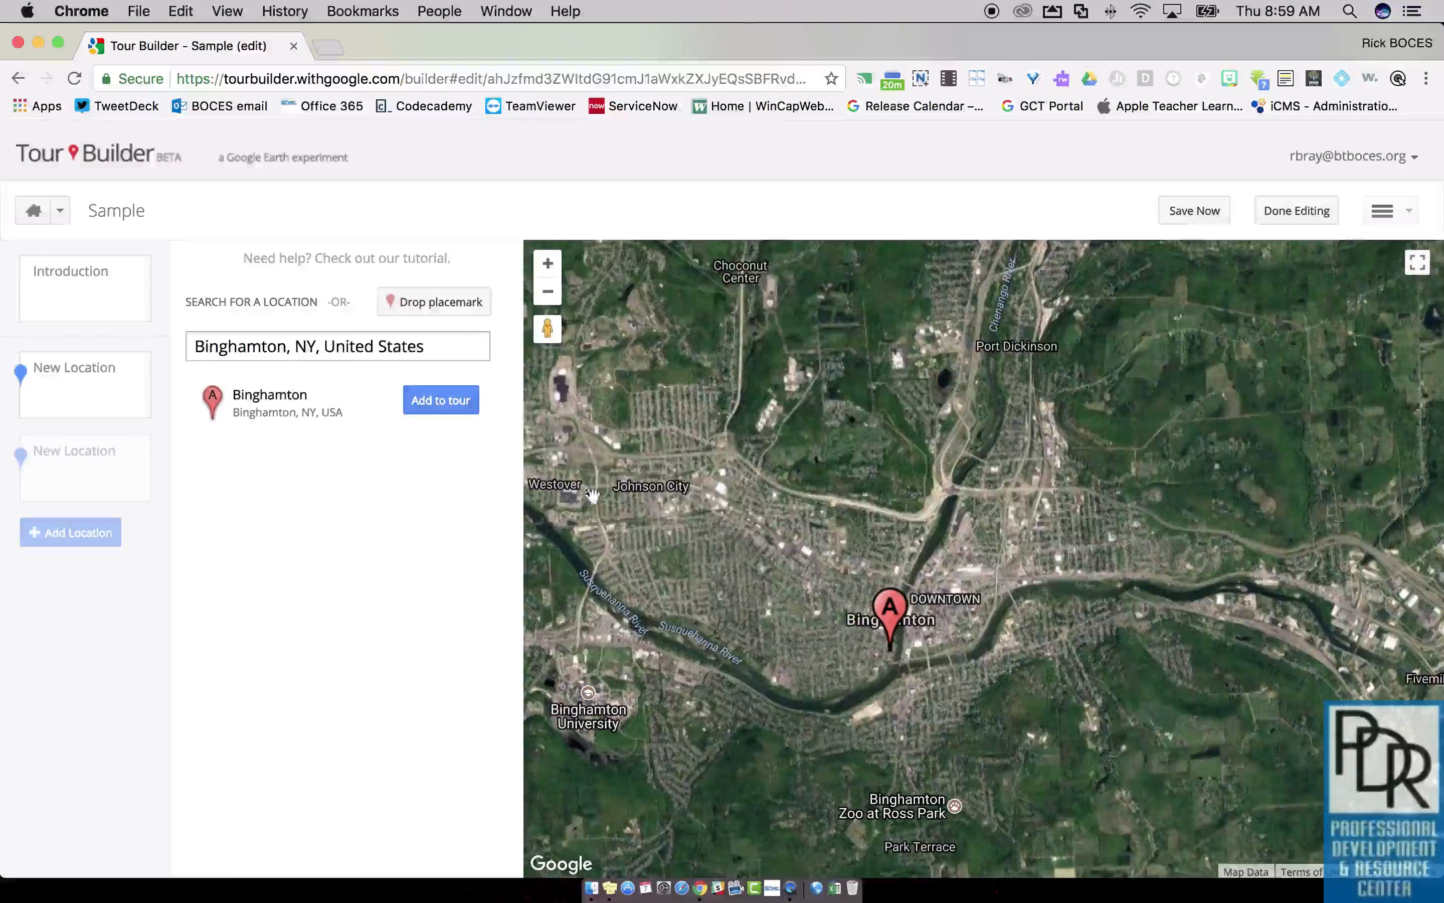
left_click(462, 300)
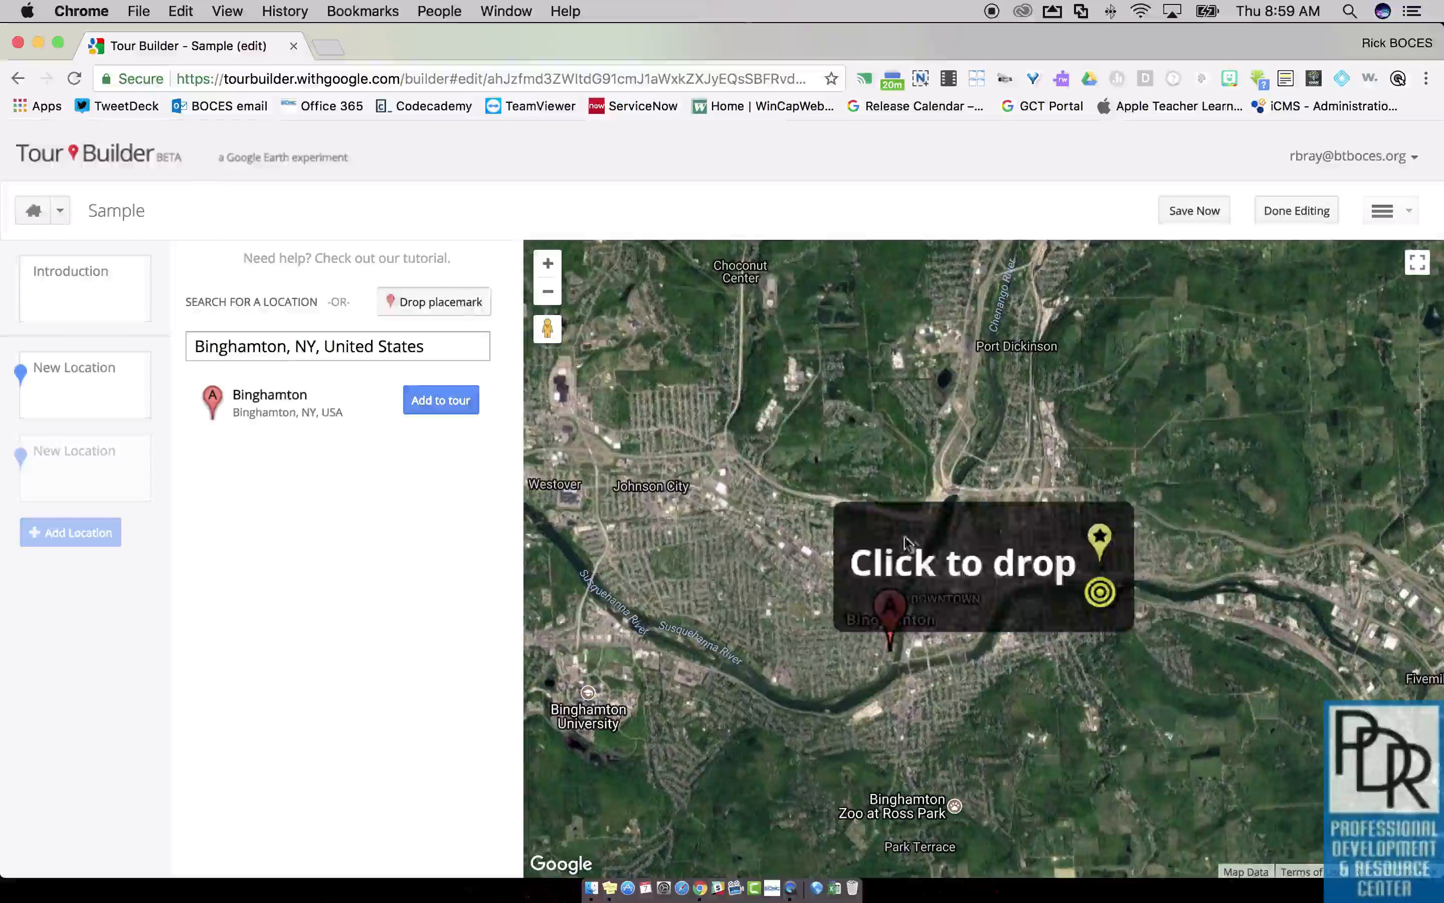
left_click(860, 691)
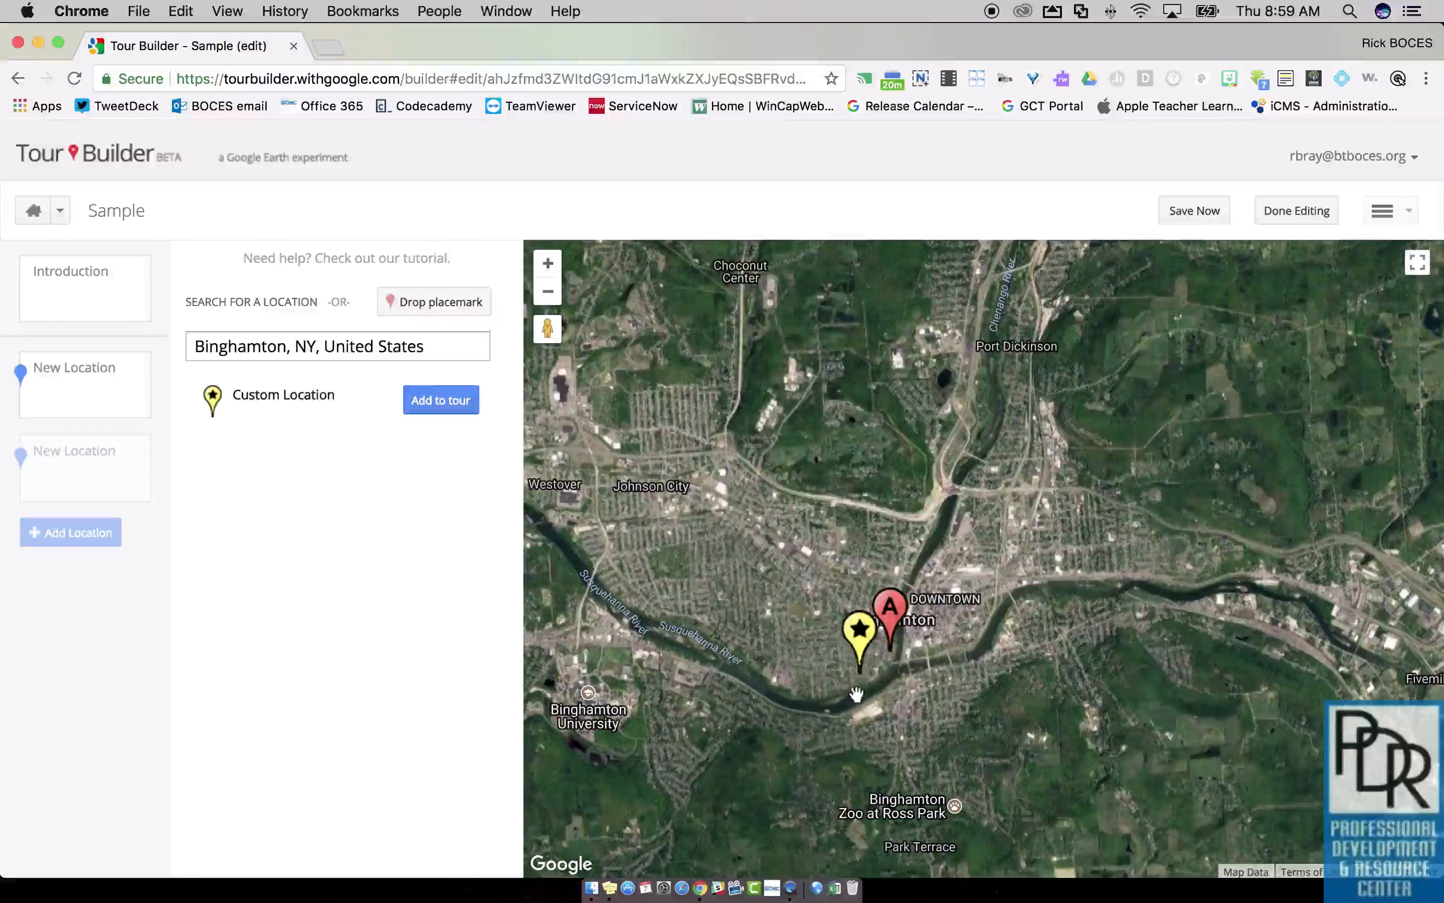
left_click(432, 404)
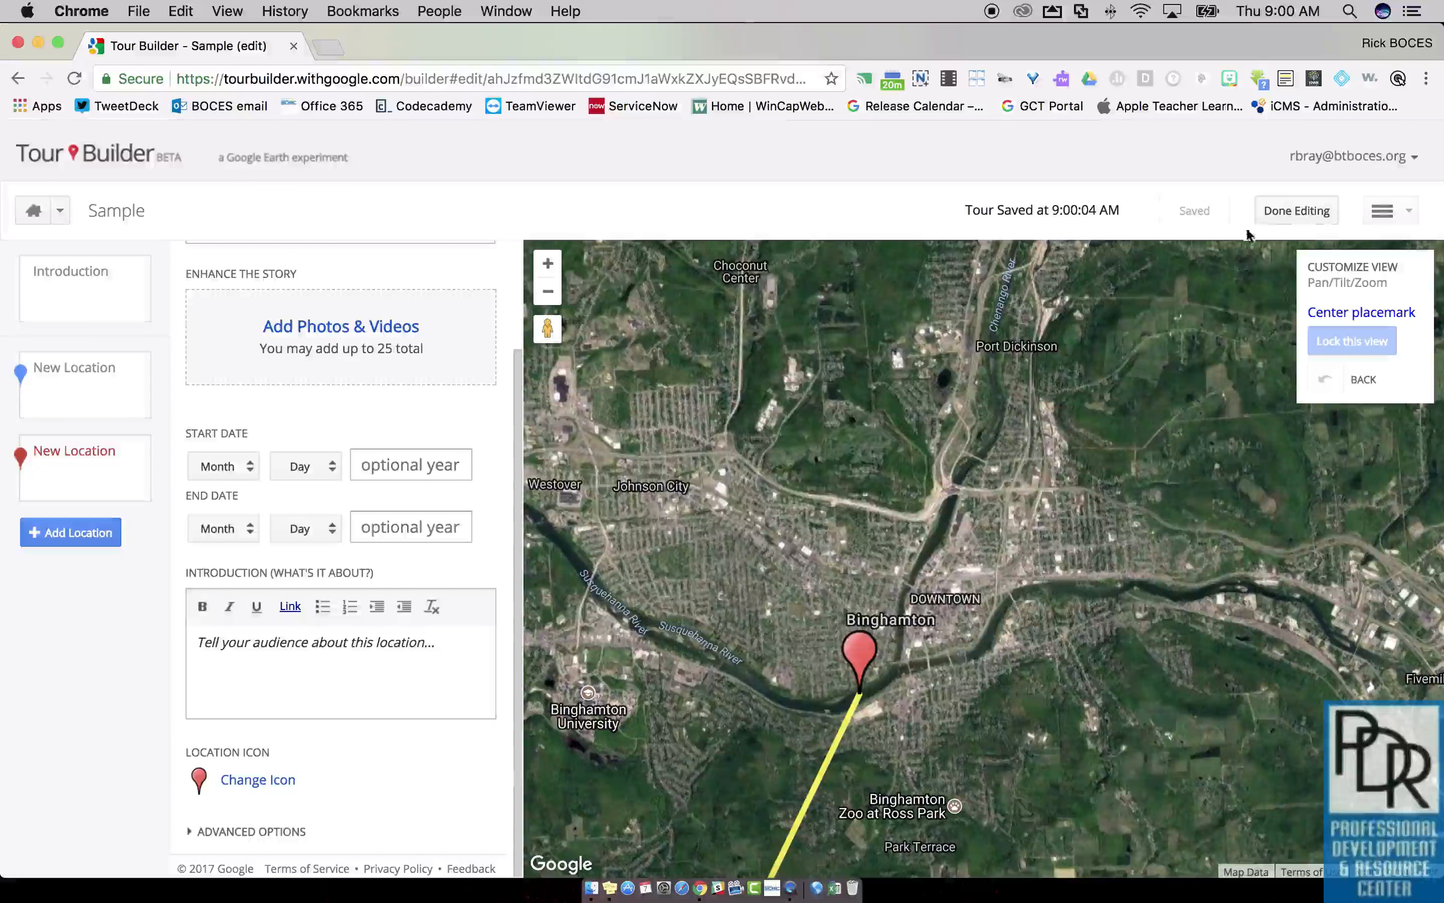
left_click(1278, 216)
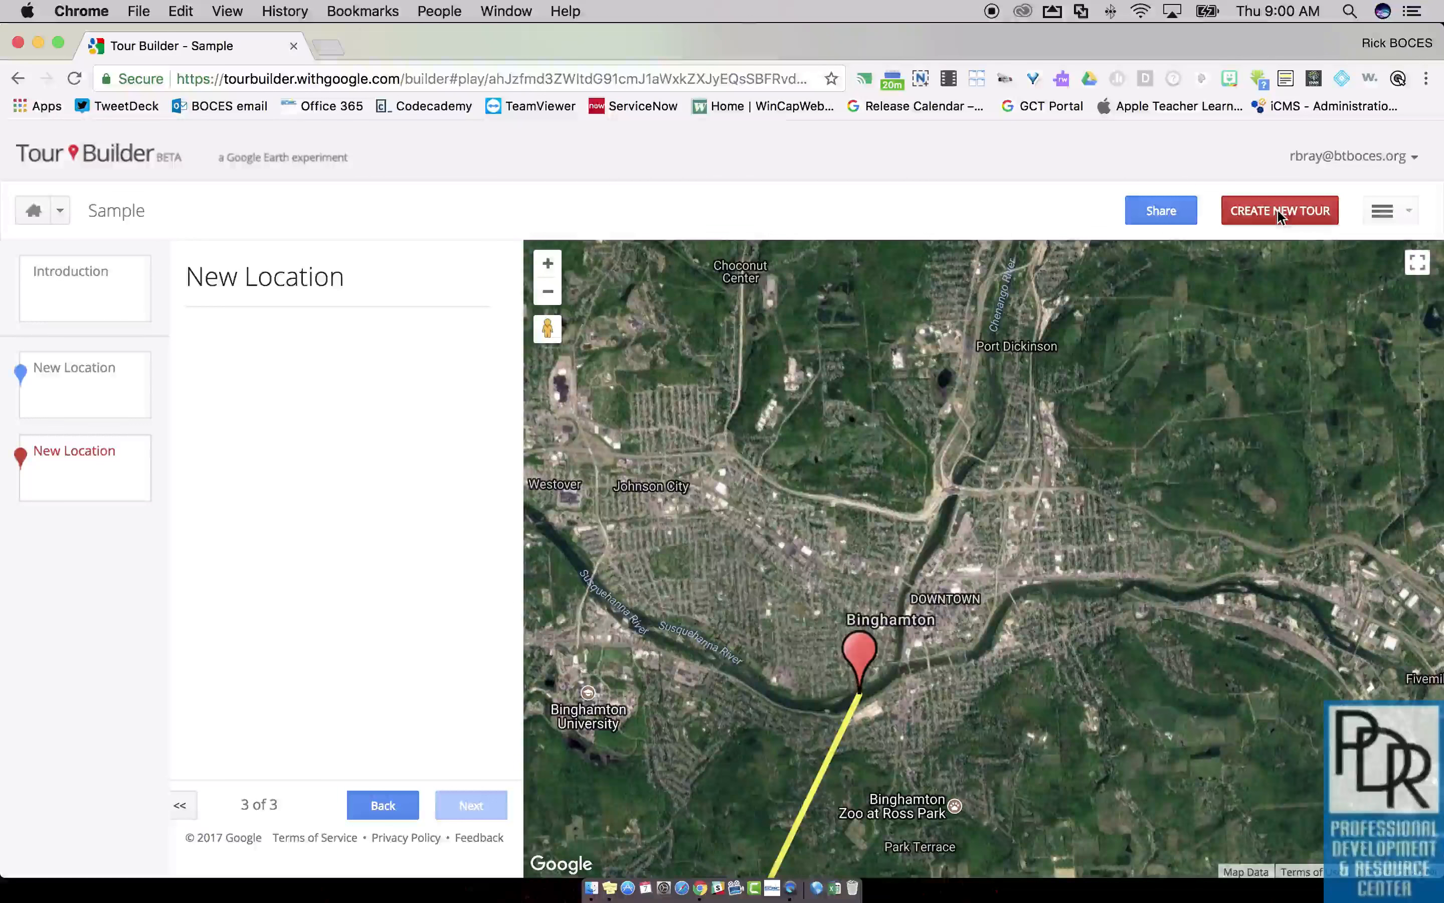
Examine the tour's sharing settings and the visibility options for who can access it.
left_click(1187, 213)
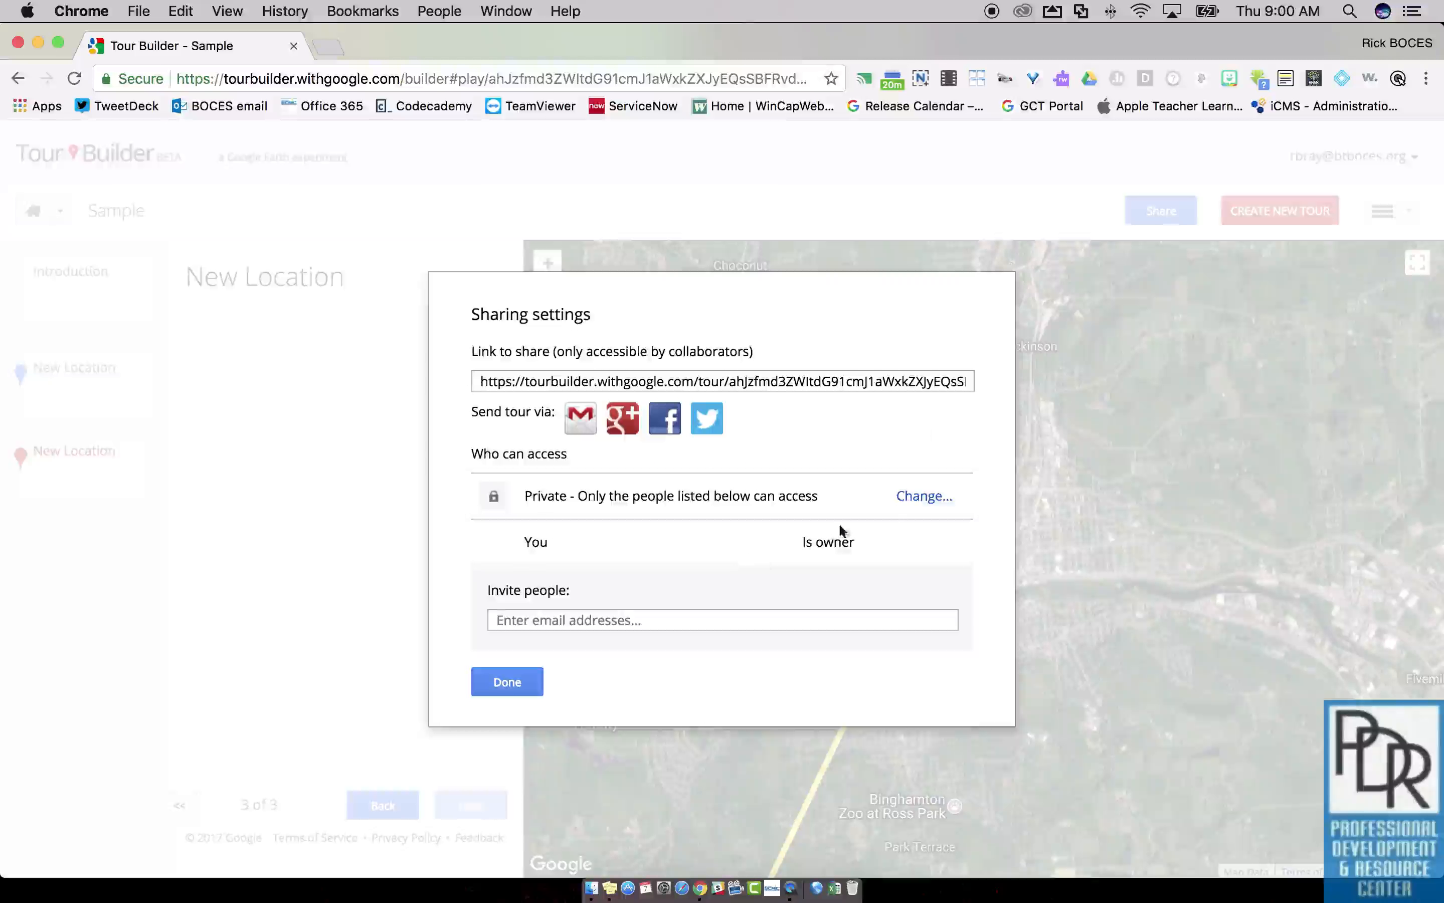
left_click(922, 498)
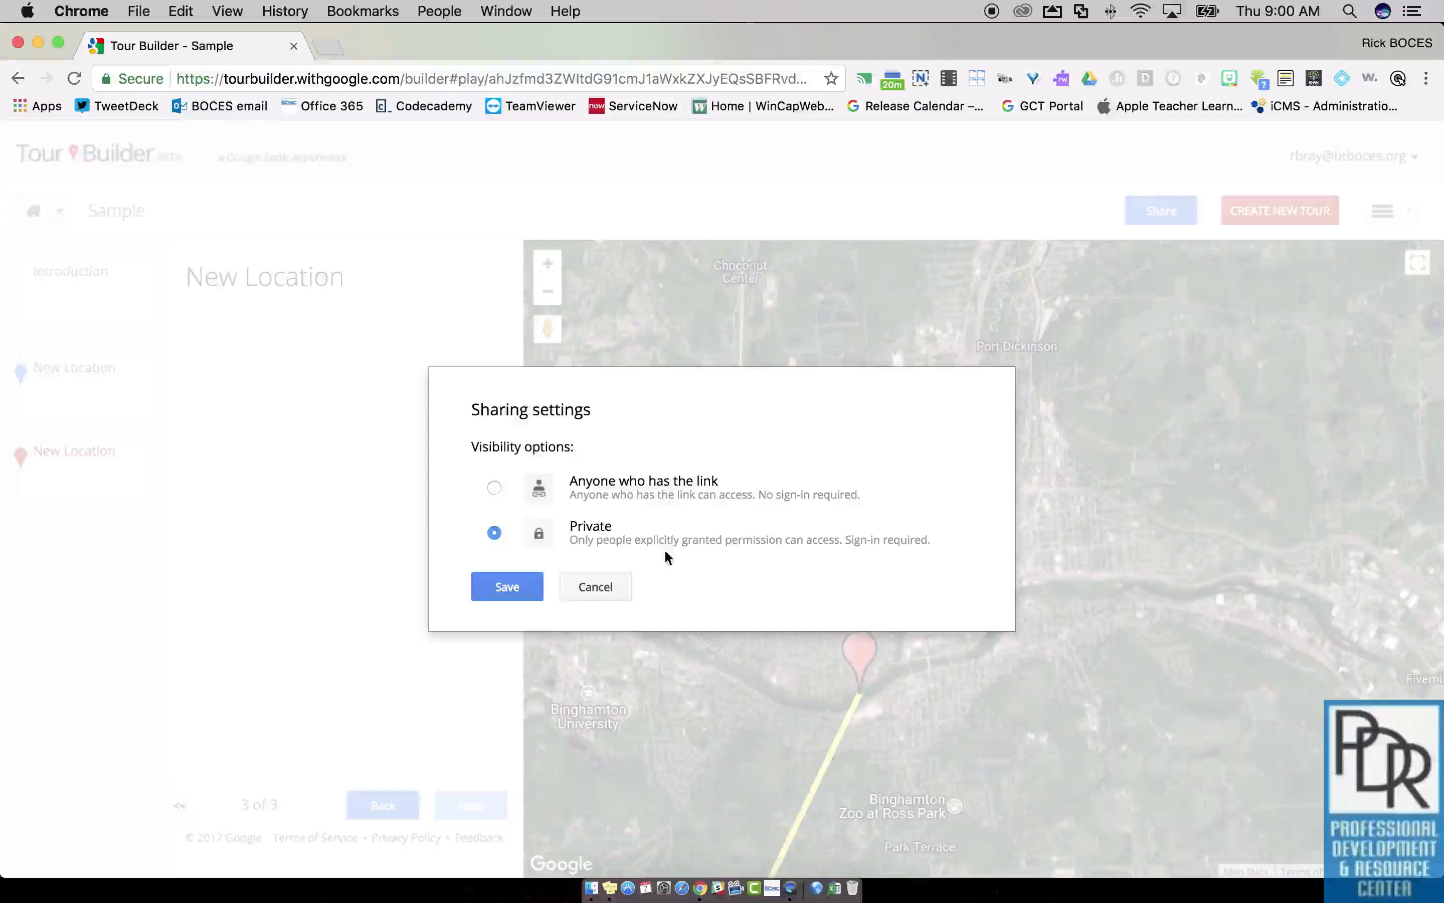
left_click(587, 584)
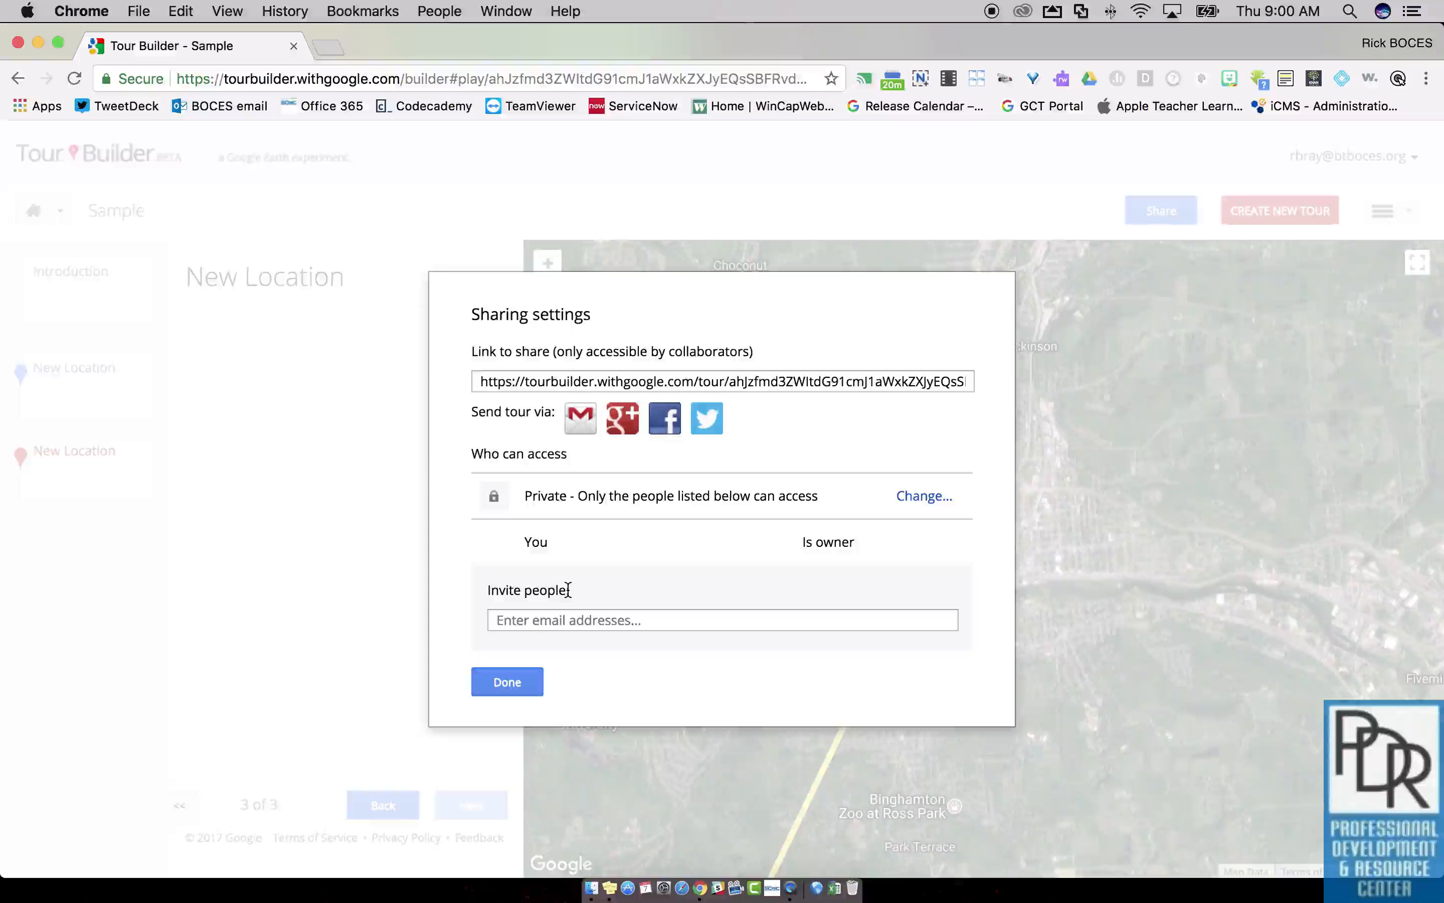
left_click(527, 676)
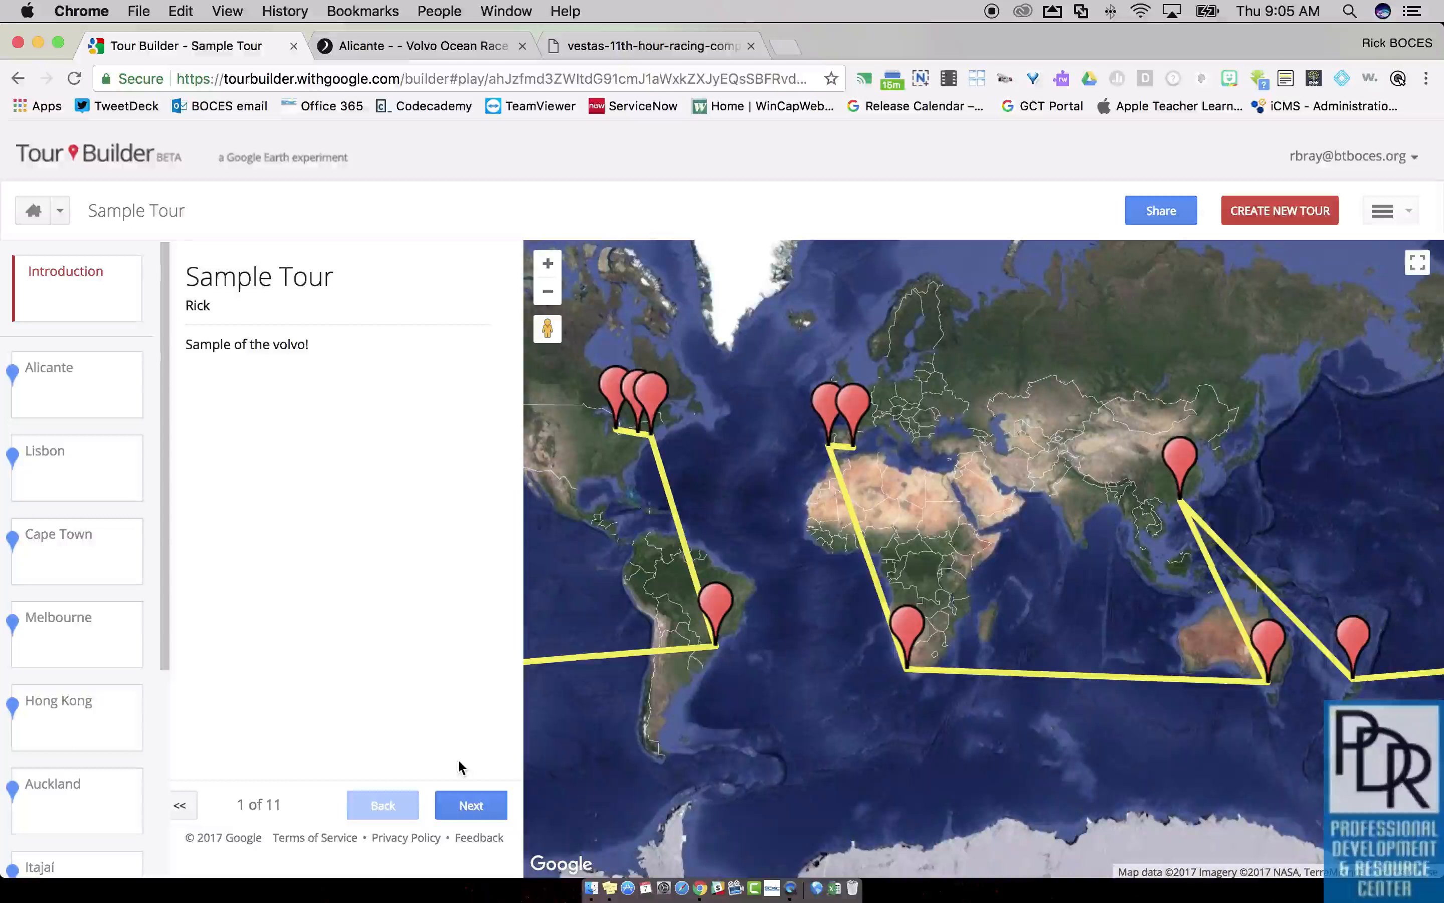
Play the tour to the Alicante stop and view its photo and its Leg 1 Start video enlarged, closing each.
left_click(473, 809)
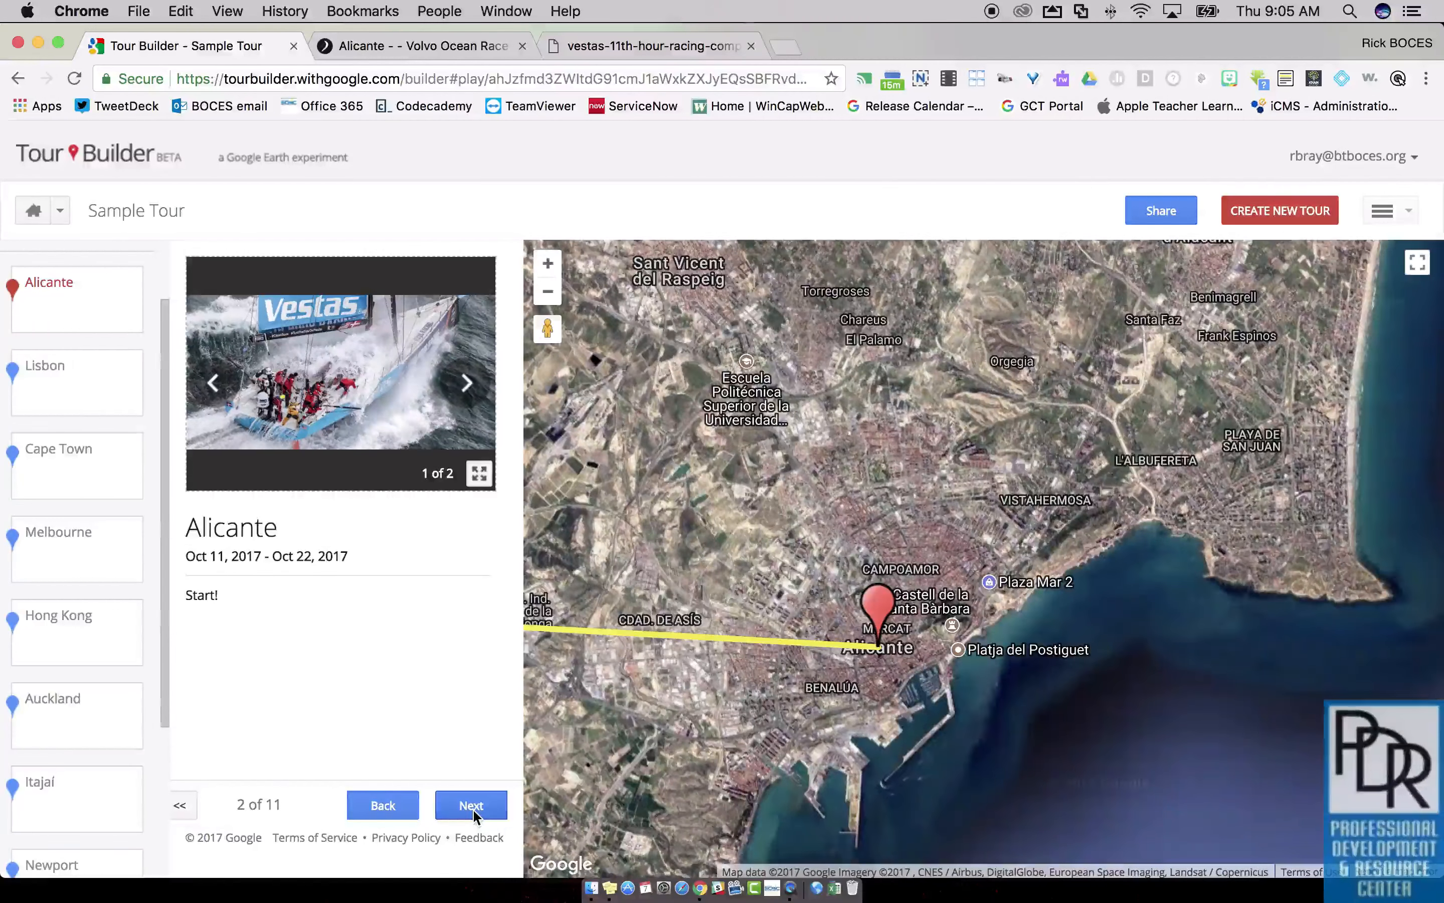
left_click(316, 356)
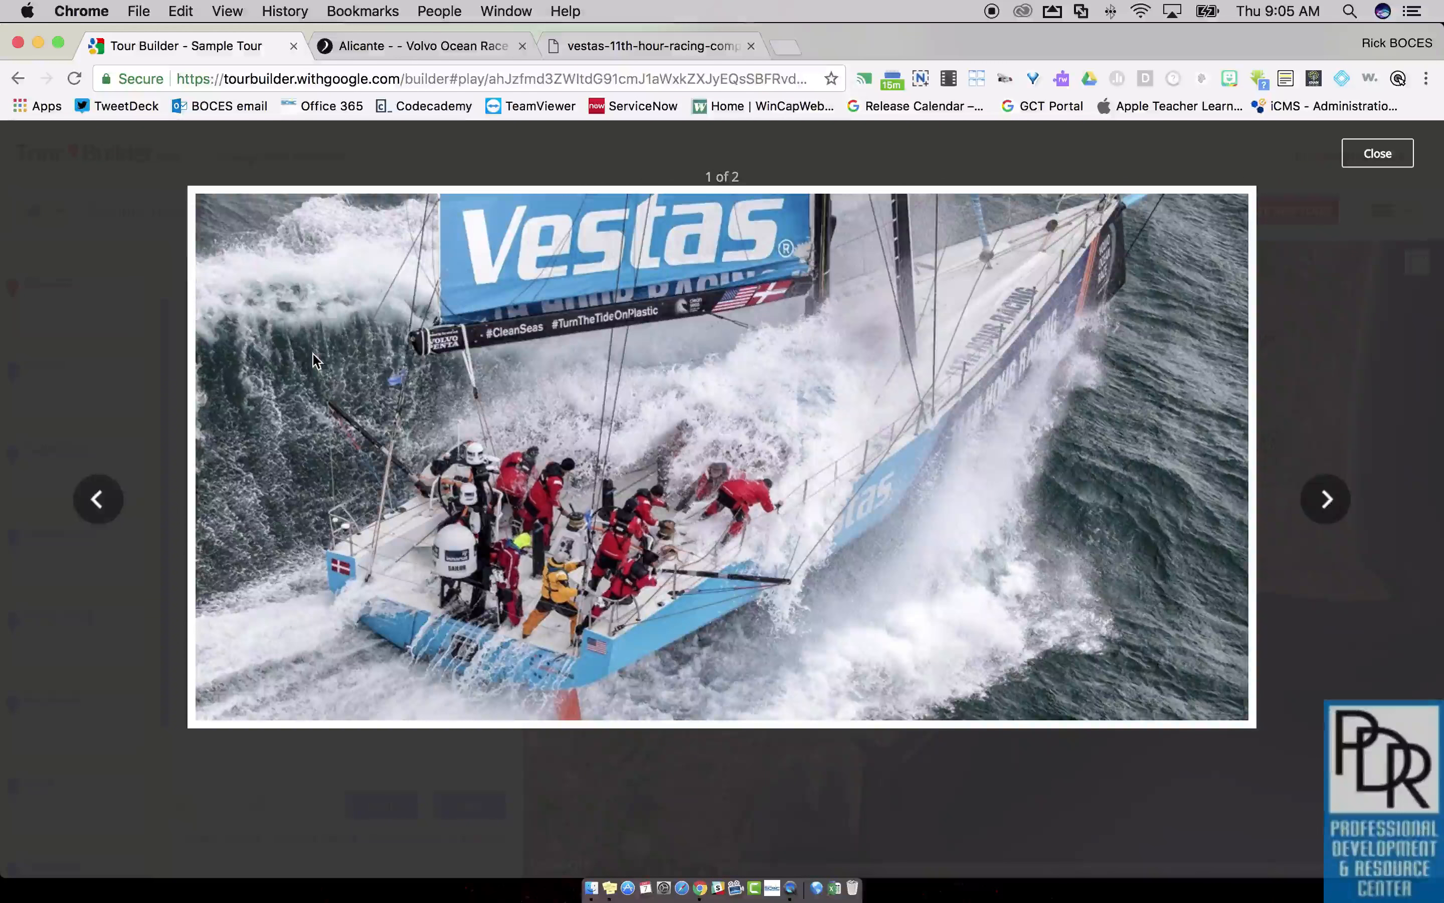
left_click(1396, 156)
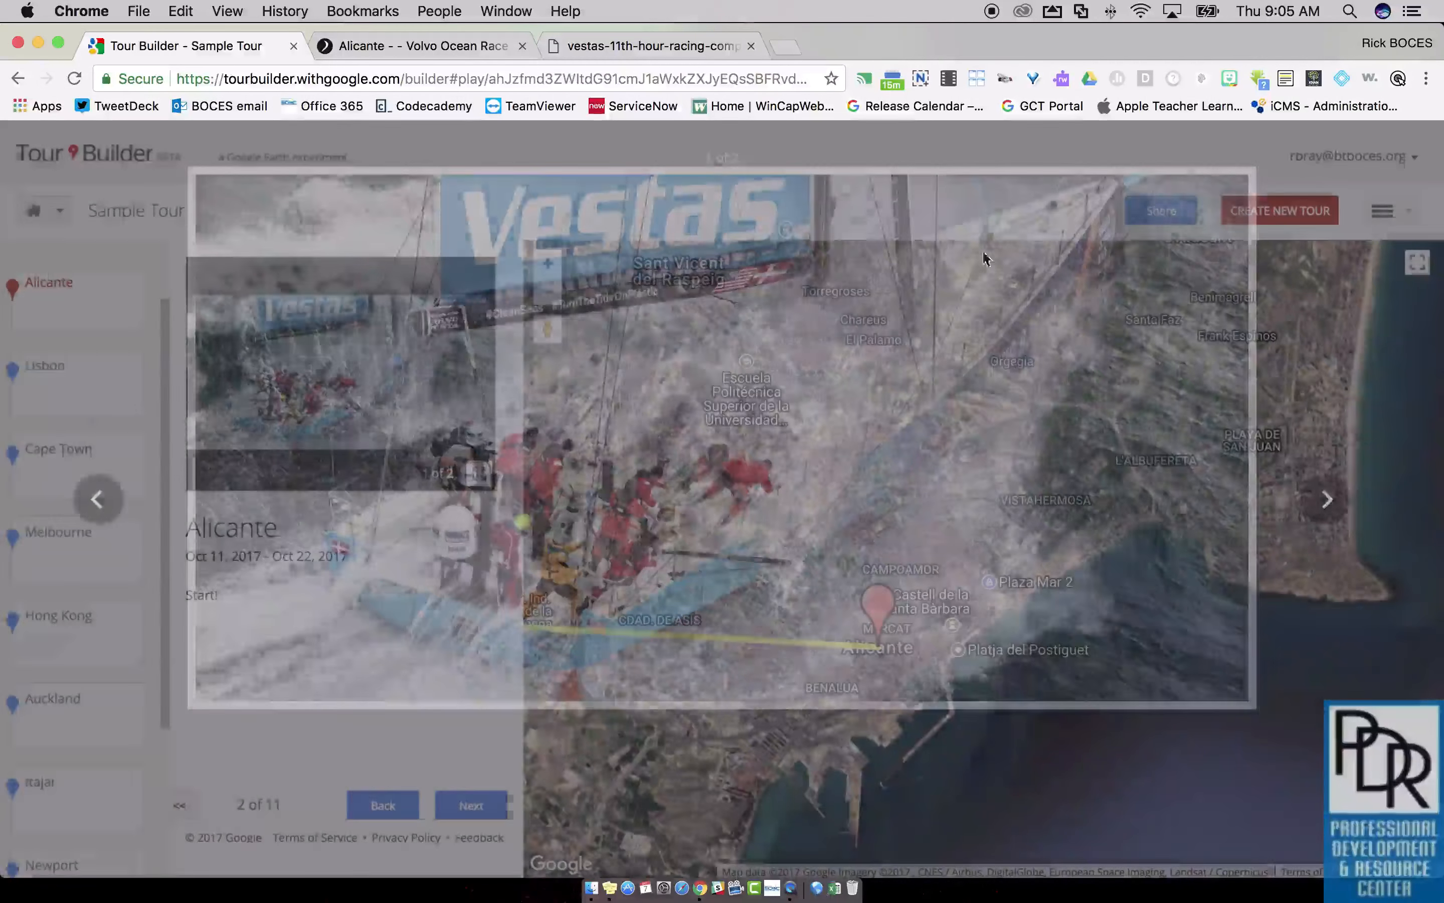
left_click(466, 382)
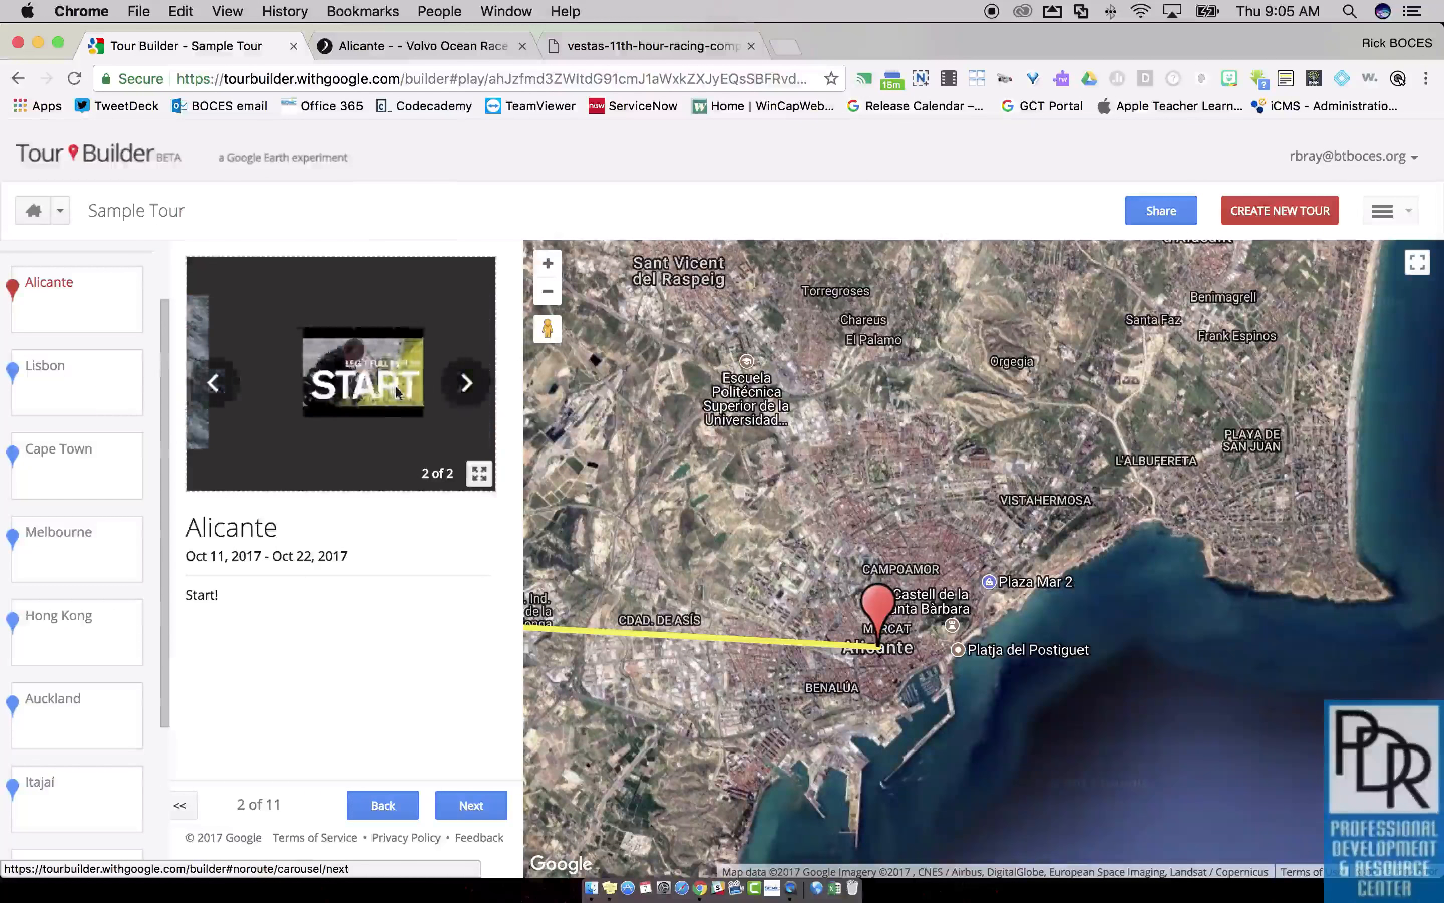
left_click(332, 391)
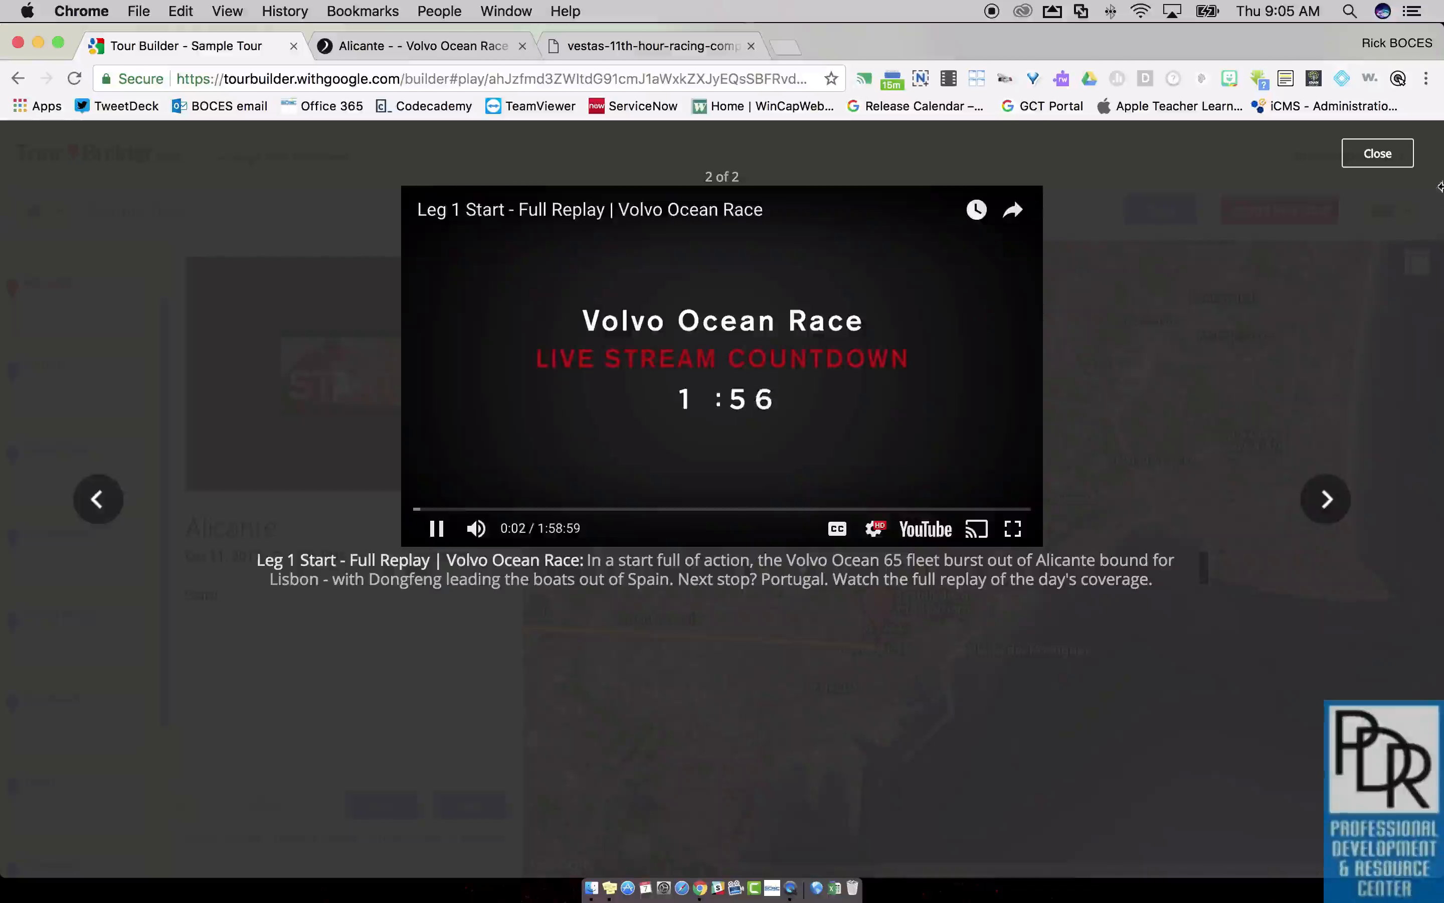
left_click(1404, 161)
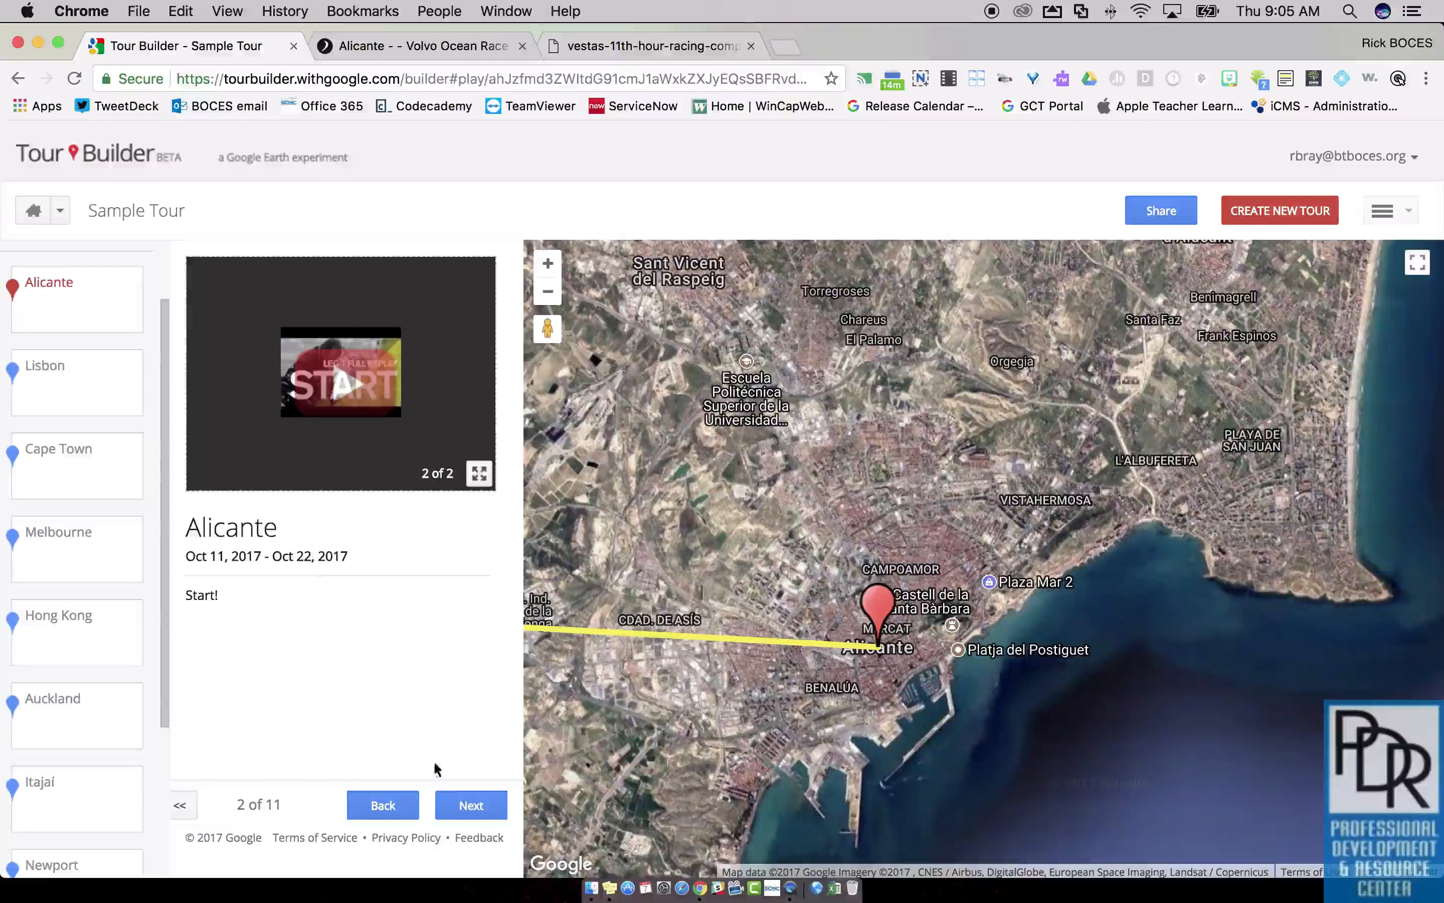
Advance the tour playback through the Lisbon stop to the Cape Town stop.
left_click(470, 802)
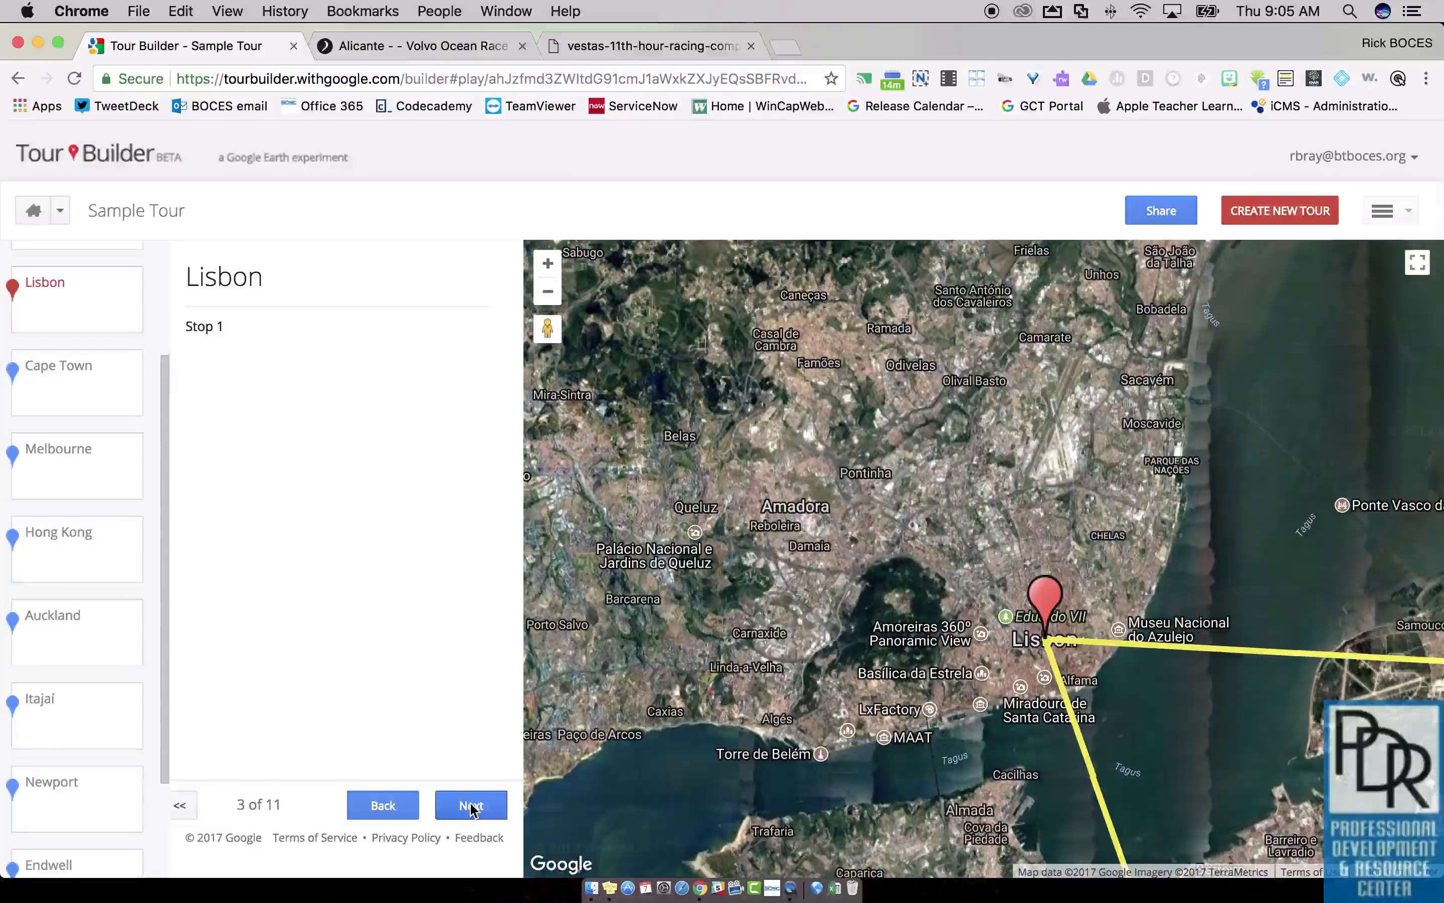
left_click(471, 806)
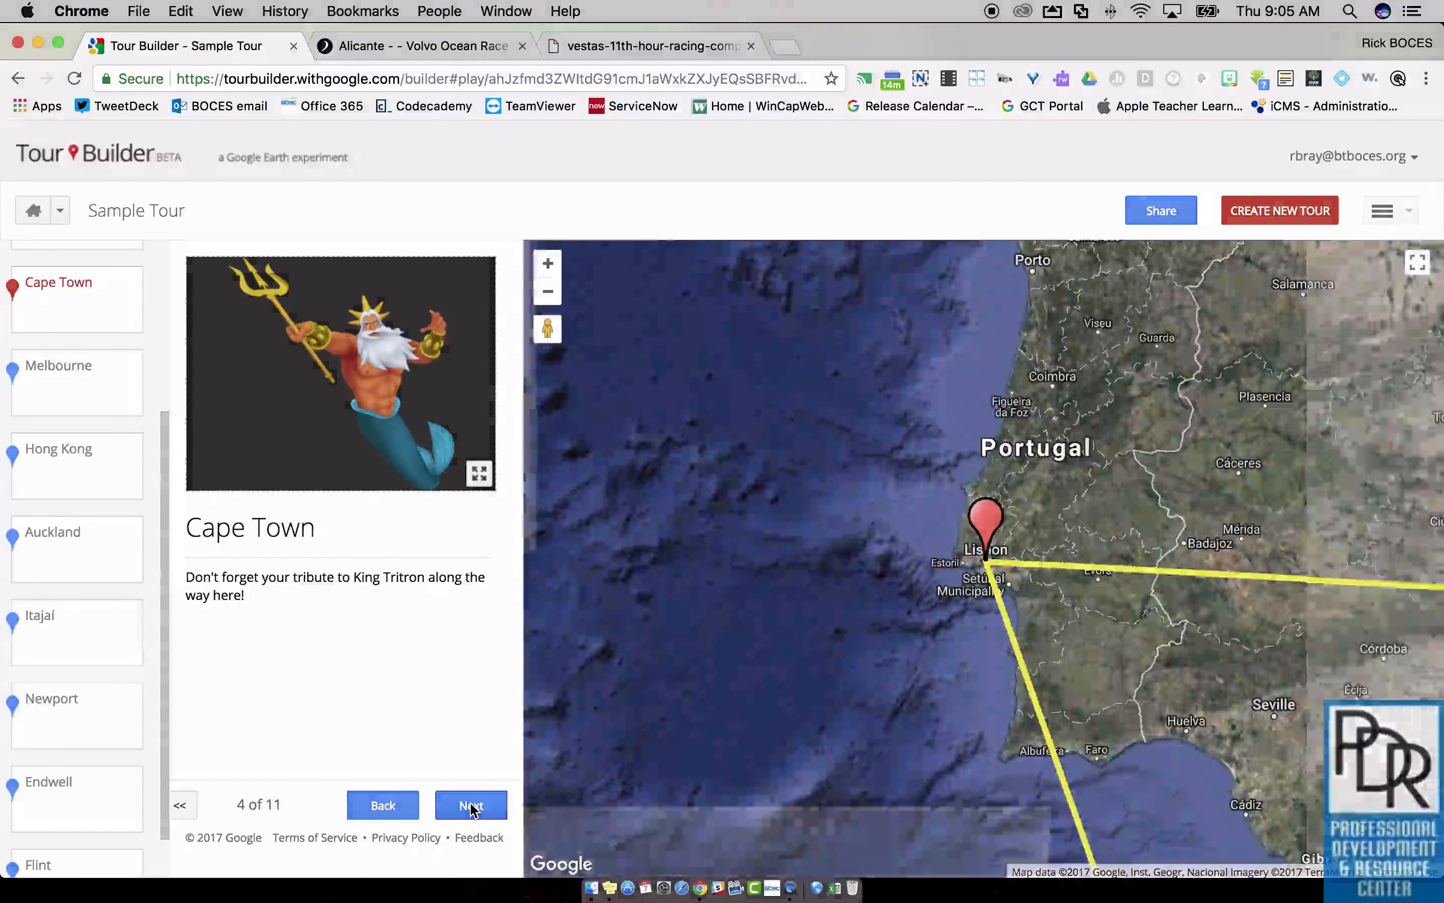